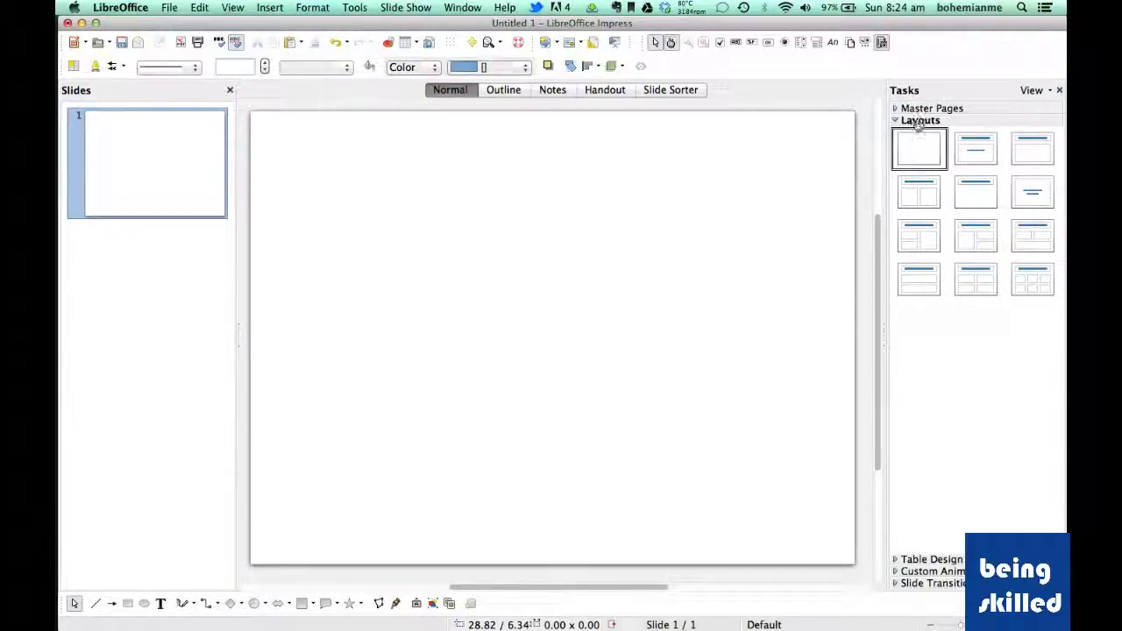
# Browse the Custom Animation, Layouts and Table Design sections of the Tasks pane.
pyautogui.click(923, 571)
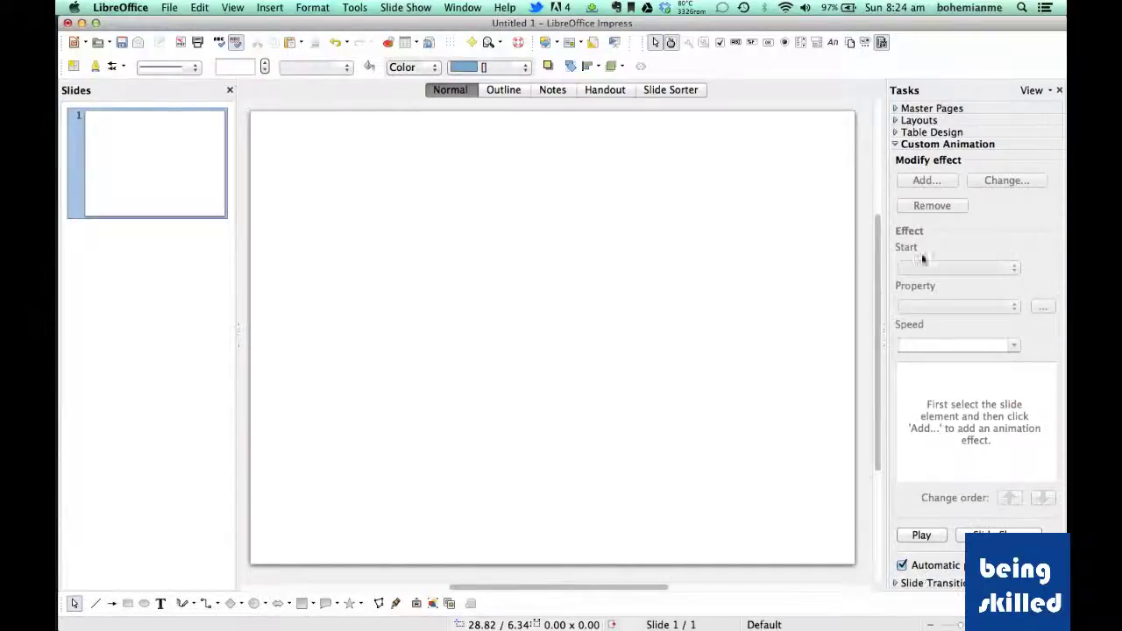
pyautogui.click(920, 121)
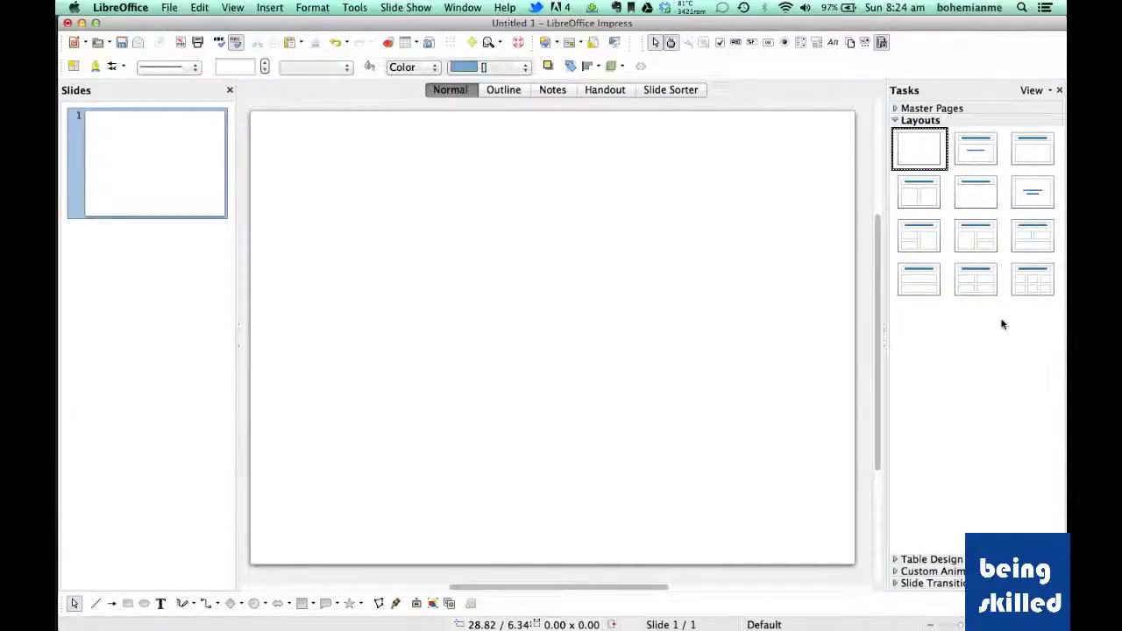
pyautogui.click(938, 561)
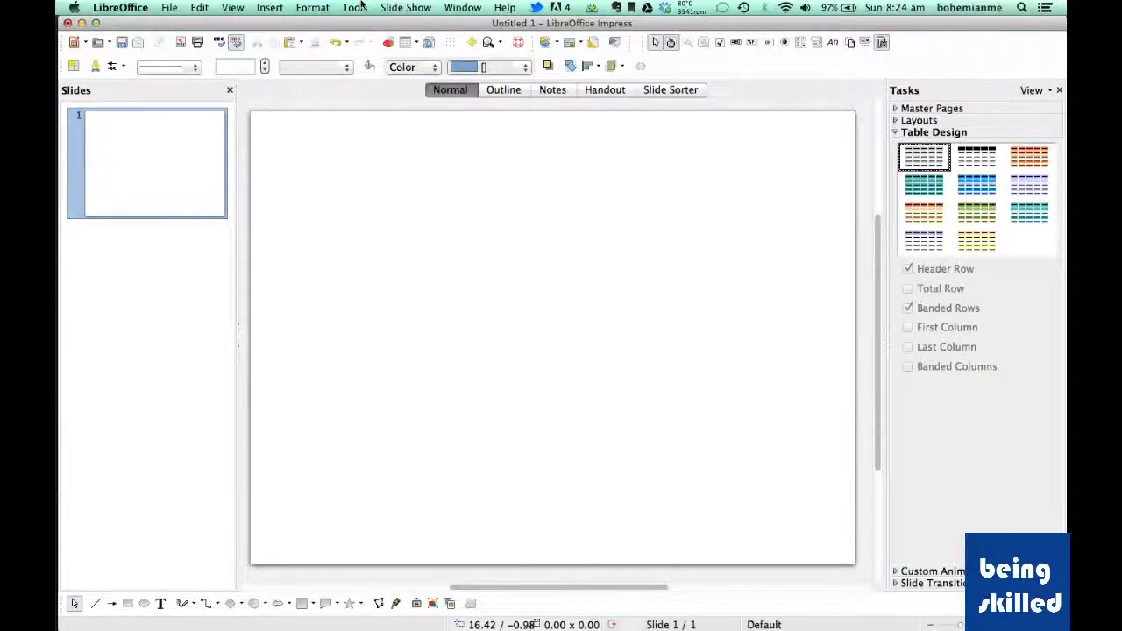
# Bring the Layouts panel back up through Format > Slide Layout.
pyautogui.click(355, 7)
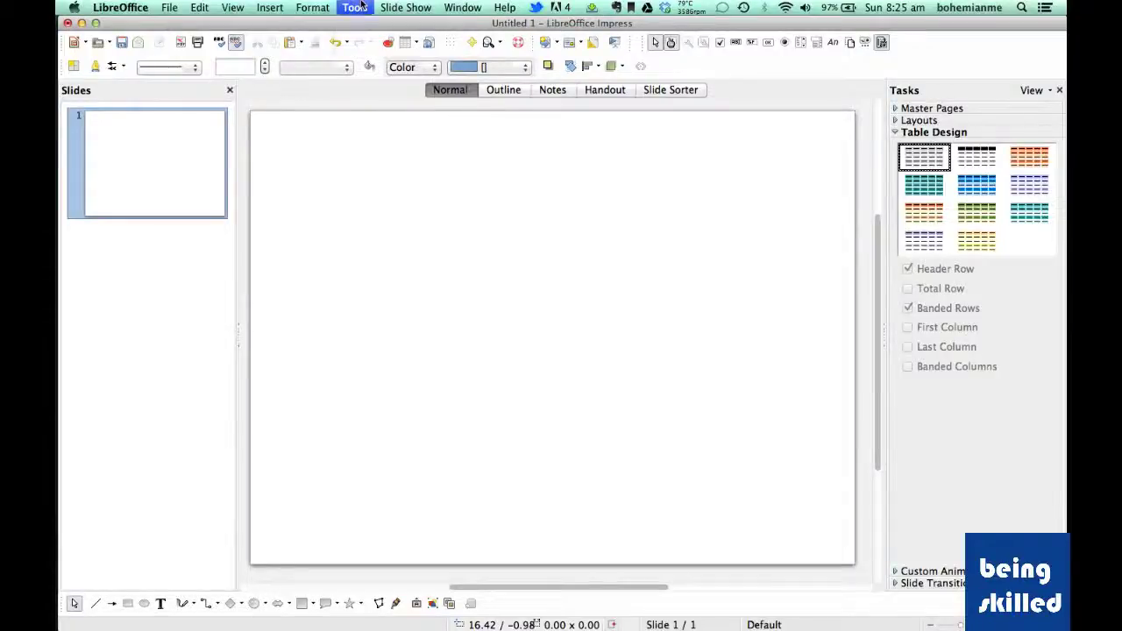
pyautogui.moveTo(308, 8)
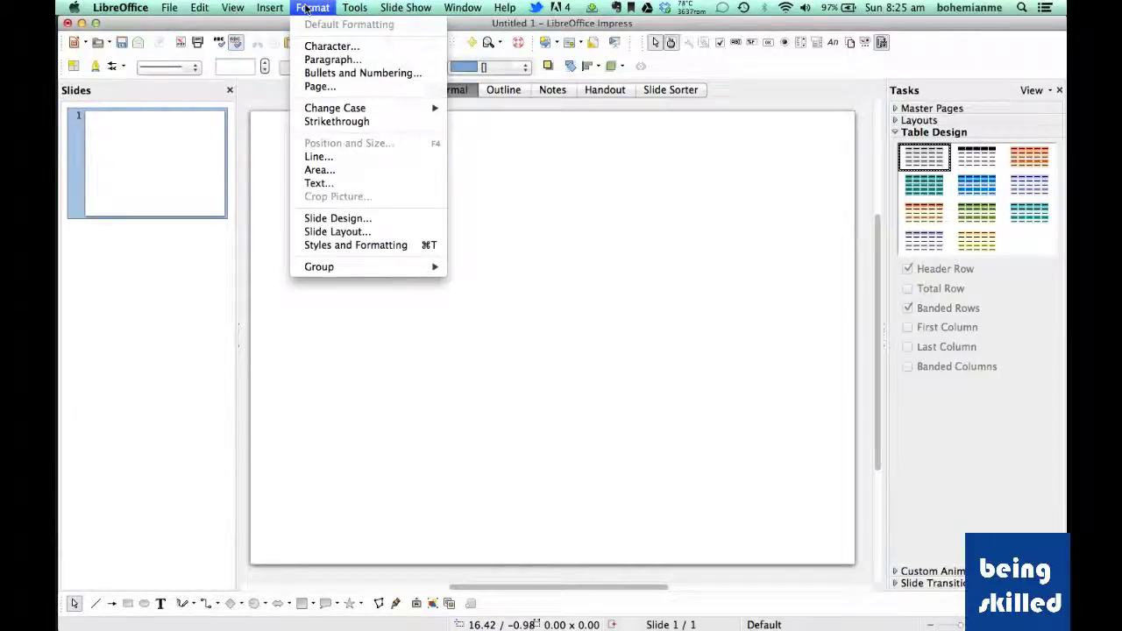
pyautogui.click(337, 233)
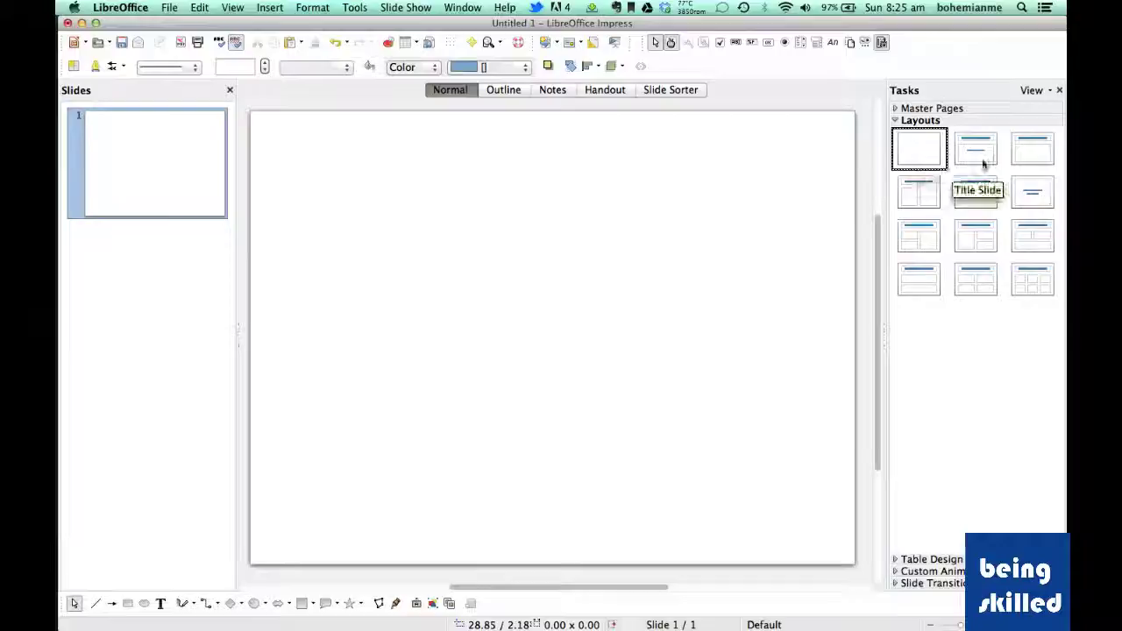
# Try the Title and 3 Content, Title and 2 Content, Blank and Title Slide layouts.
pyautogui.click(925, 230)
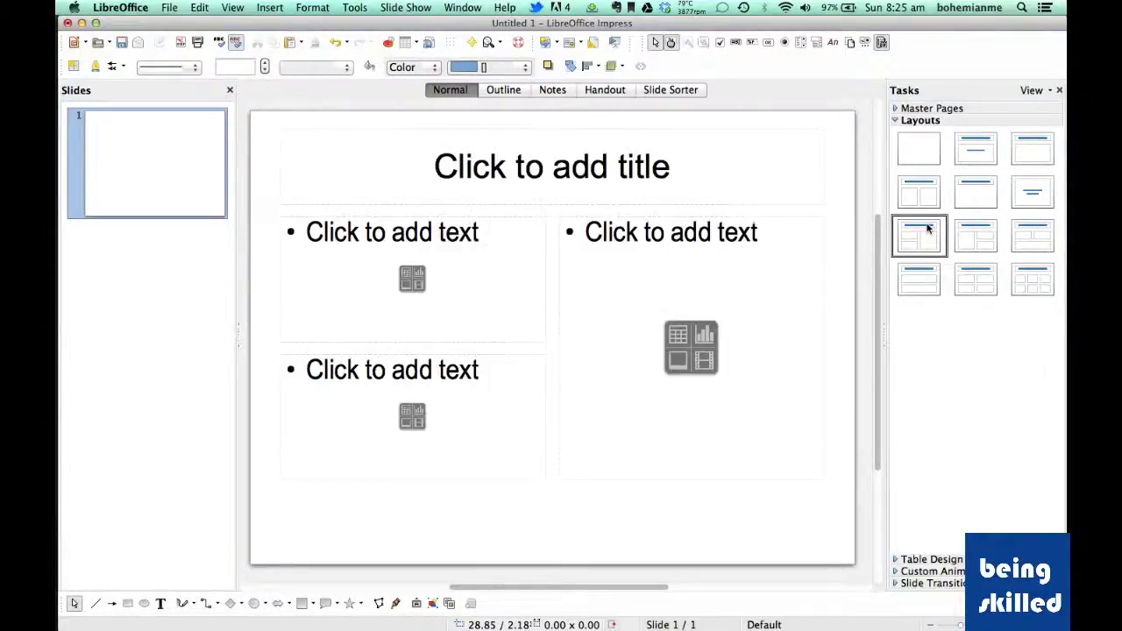
pyautogui.click(918, 198)
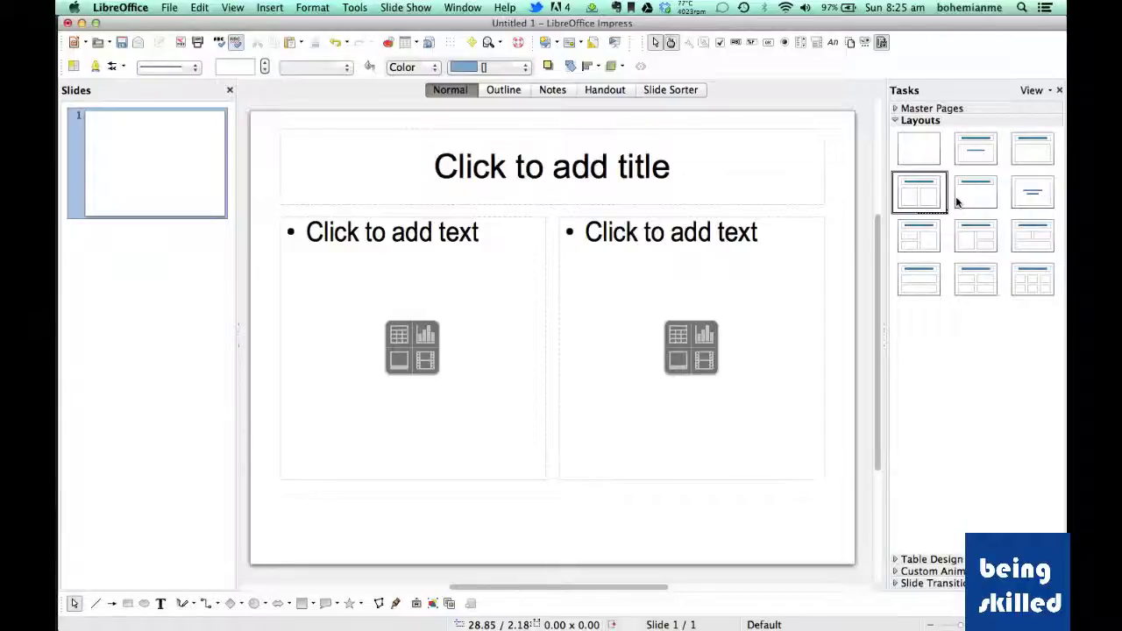
pyautogui.click(931, 150)
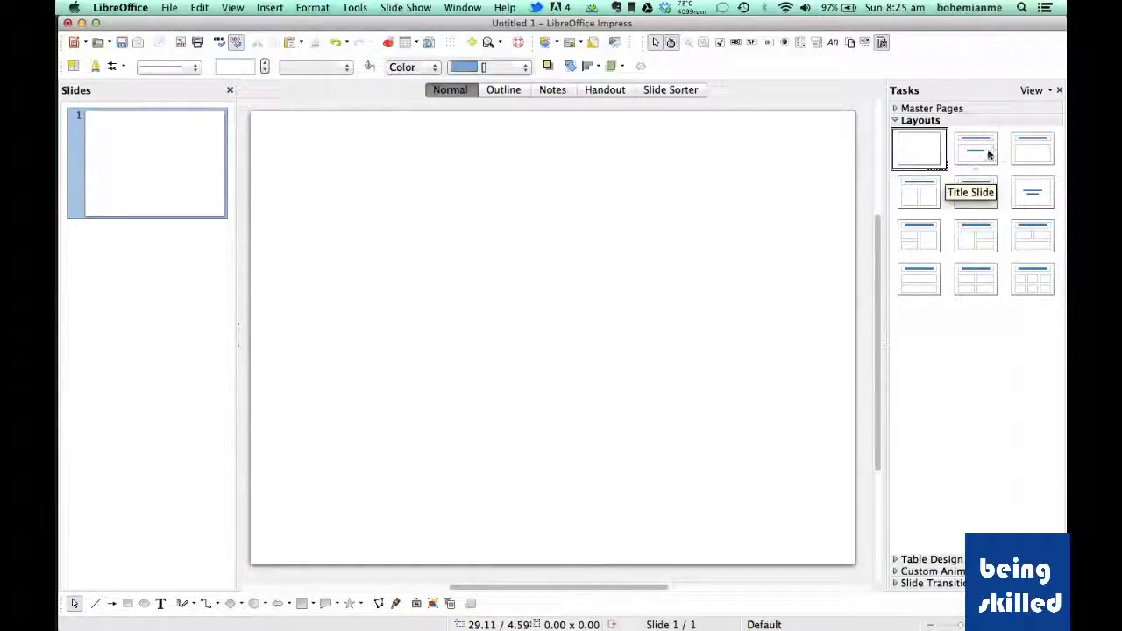
pyautogui.click(988, 154)
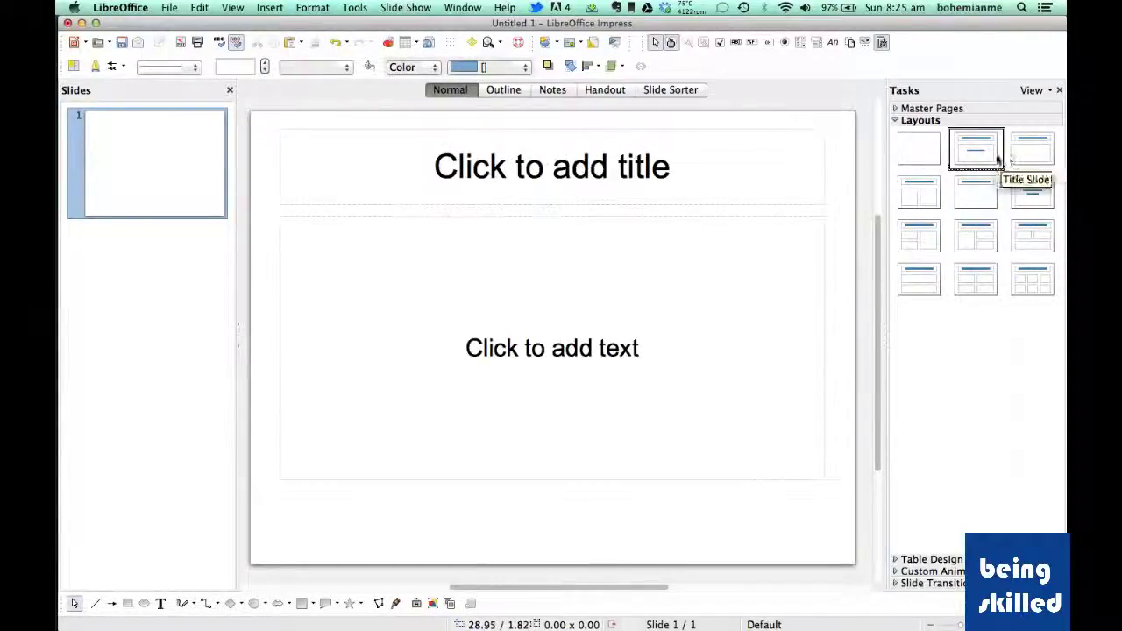
pyautogui.click(503, 158)
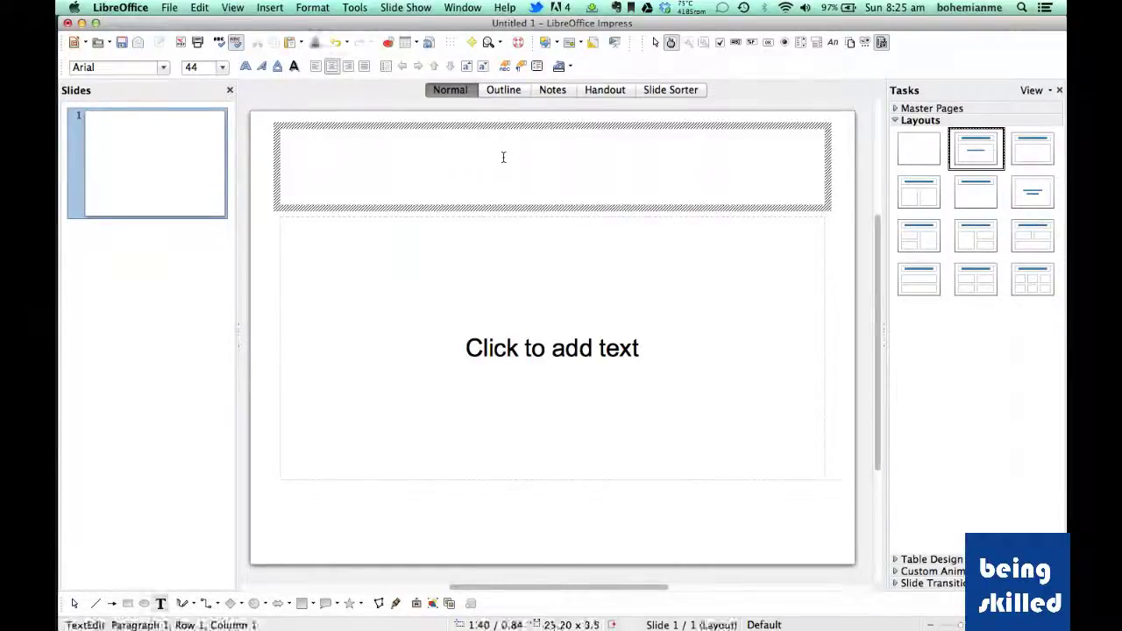
pyautogui.click(526, 349)
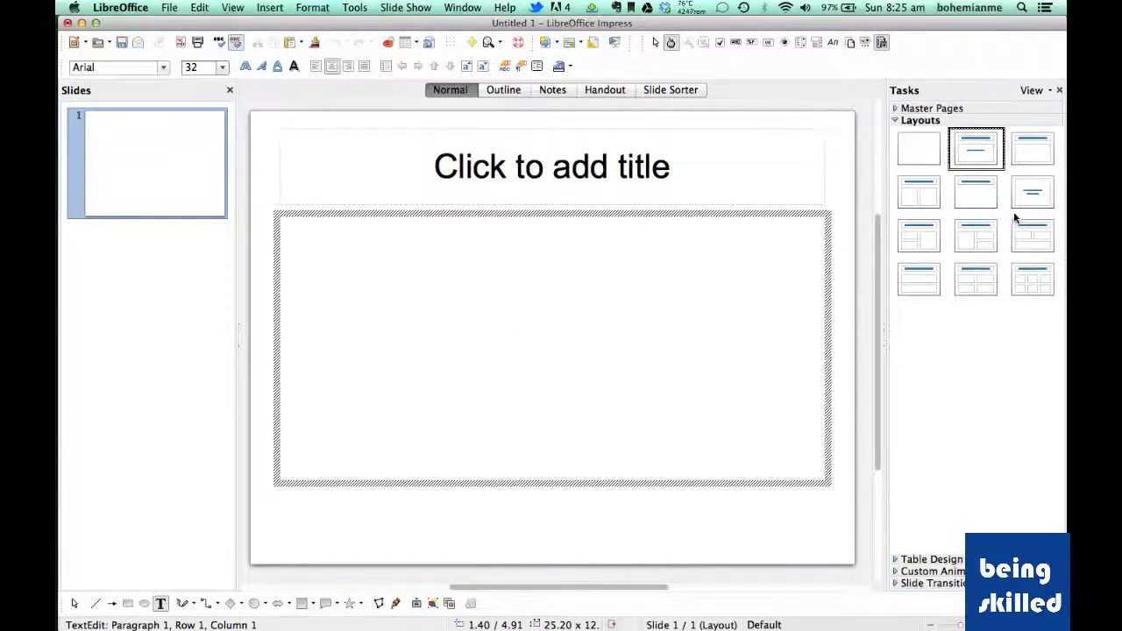
# Apply the Title, Content layout with its title and bulleted content boxes.
pyautogui.click(1022, 149)
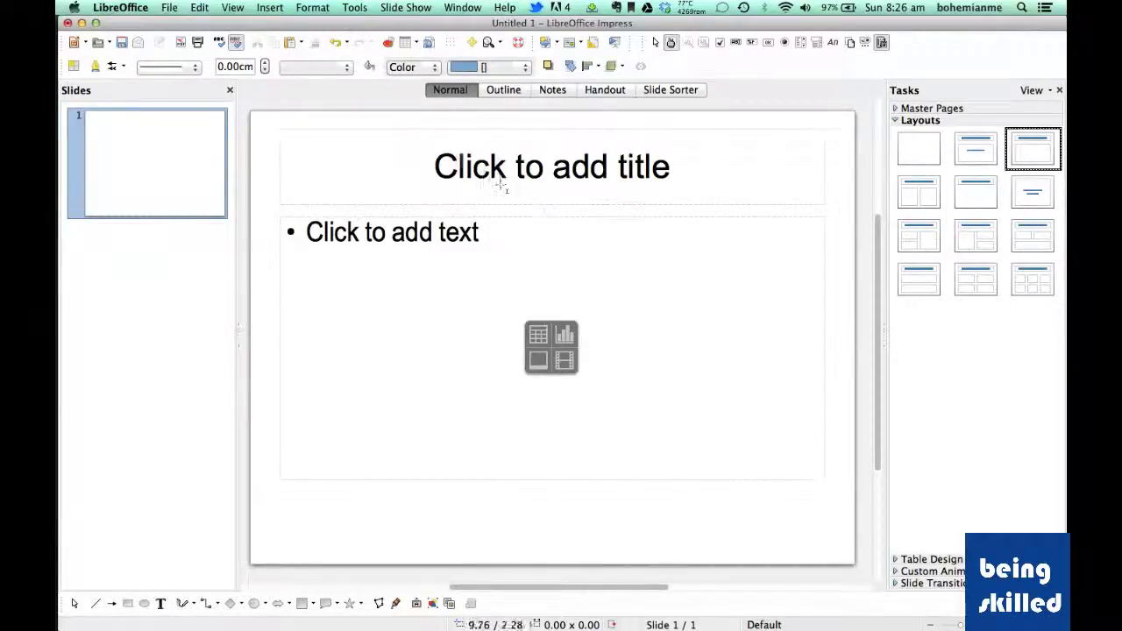
pyautogui.click(408, 232)
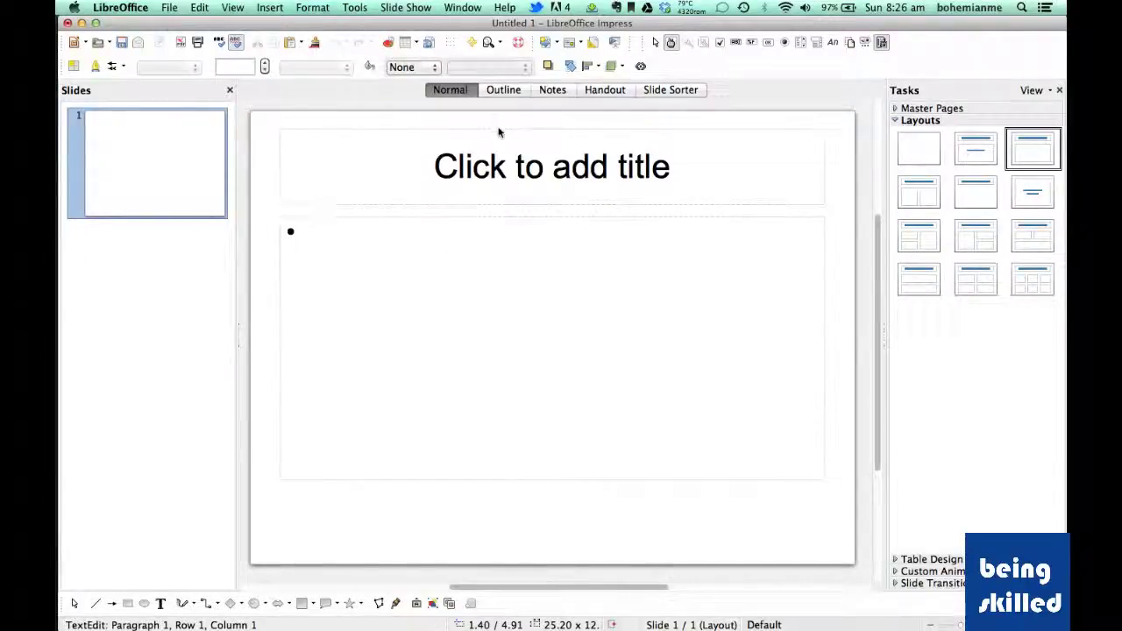
pyautogui.click(484, 155)
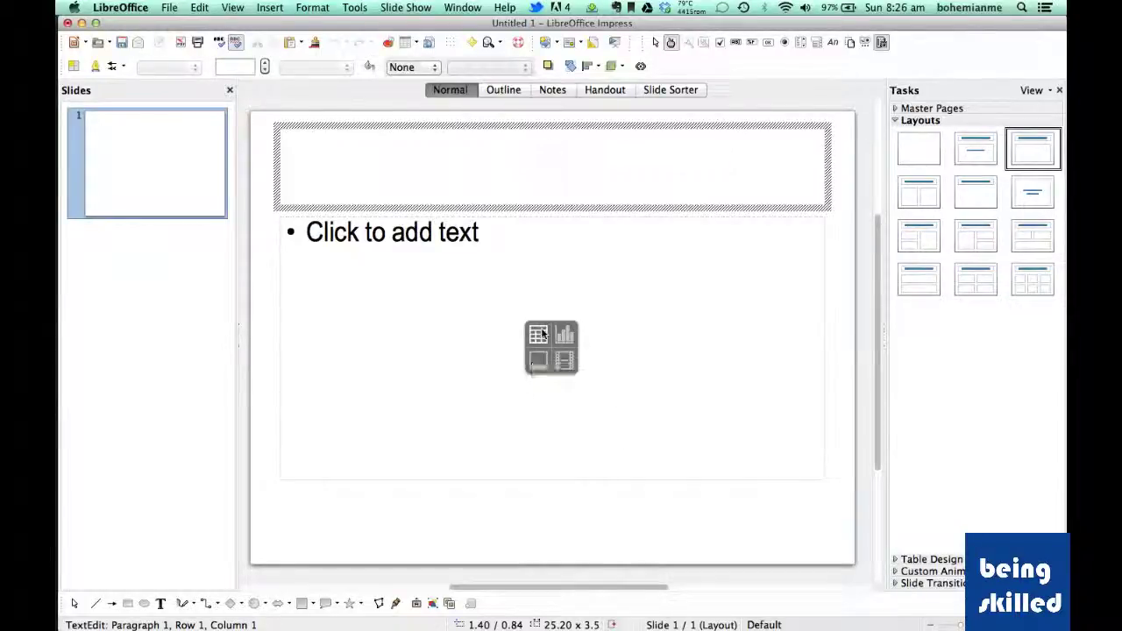
# Insert a 10 by 10 table into the content area.
pyautogui.click(539, 334)
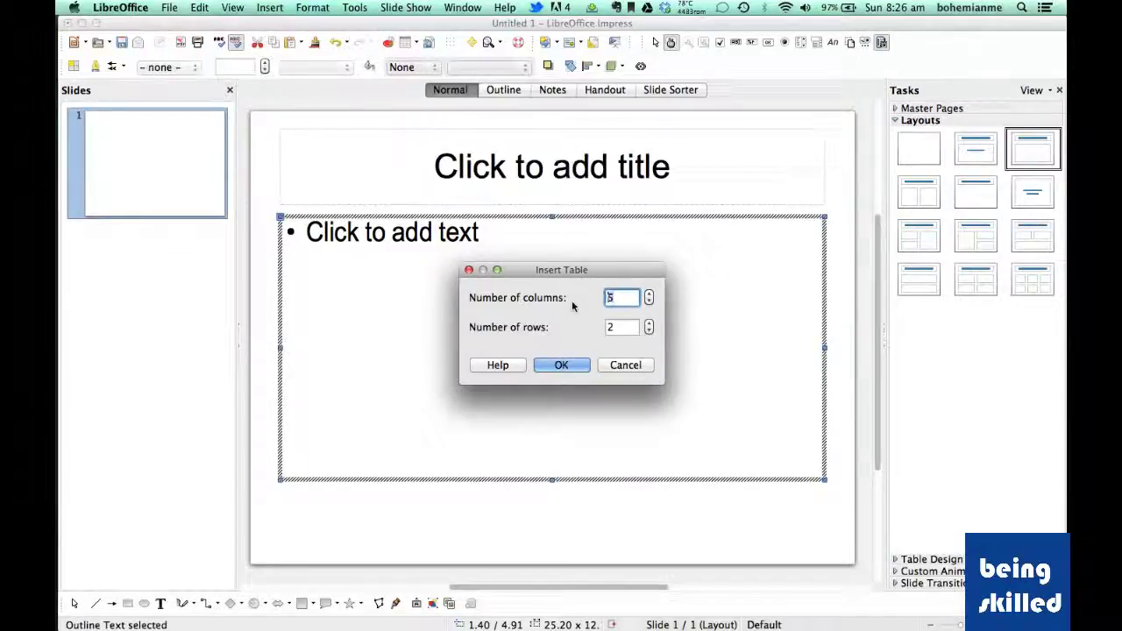
pyautogui.write('10')
pyautogui.press('Tab')
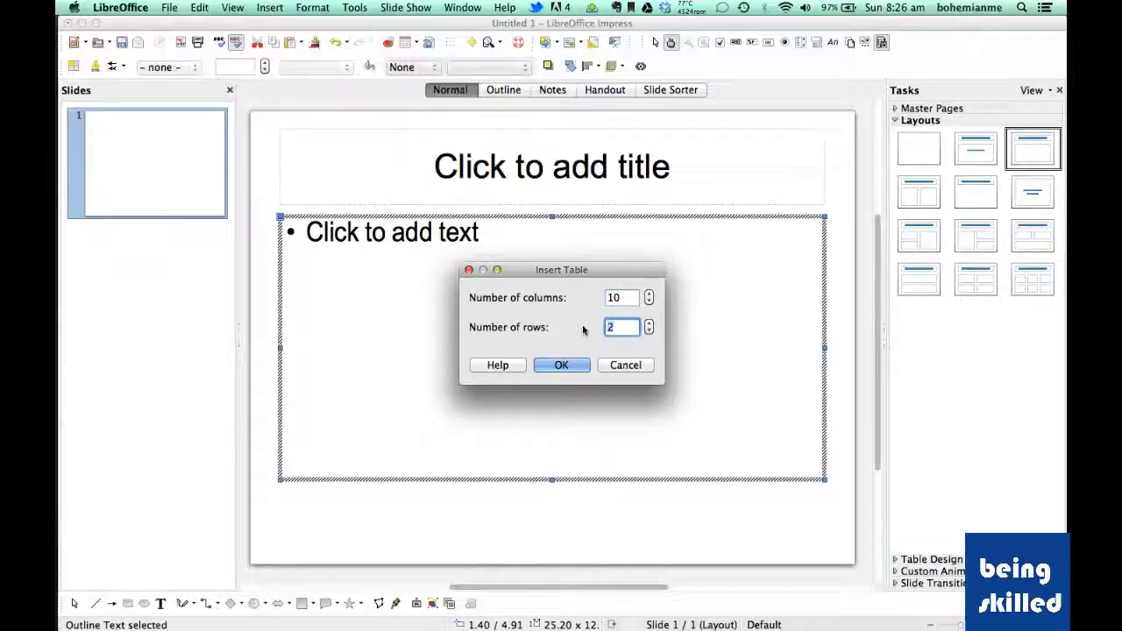
pyautogui.write('10')
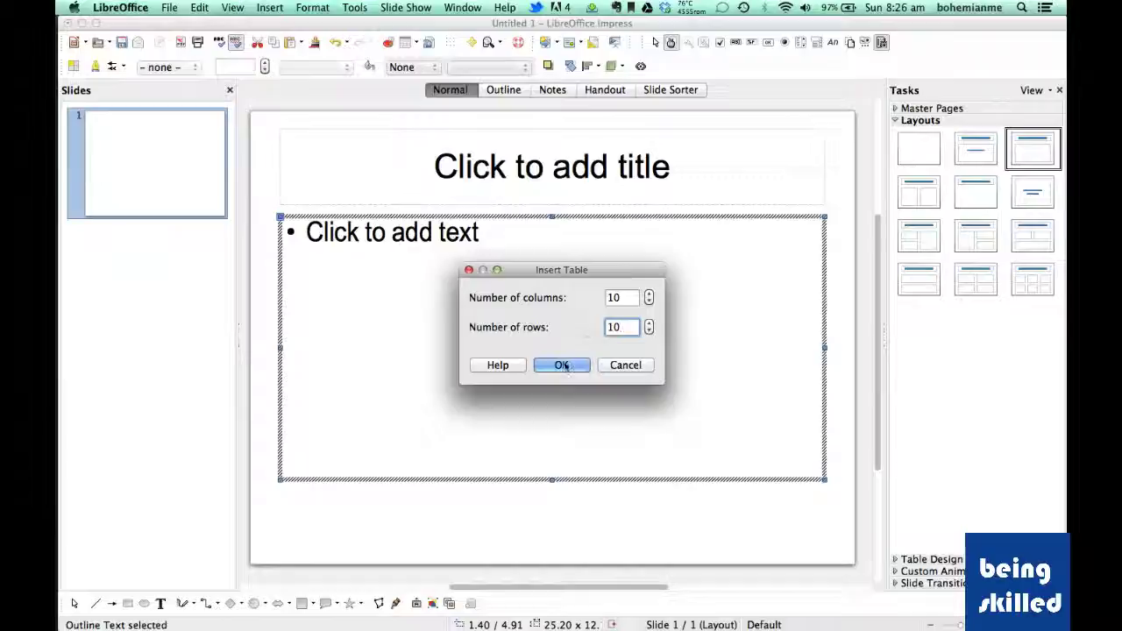
pyautogui.click(564, 367)
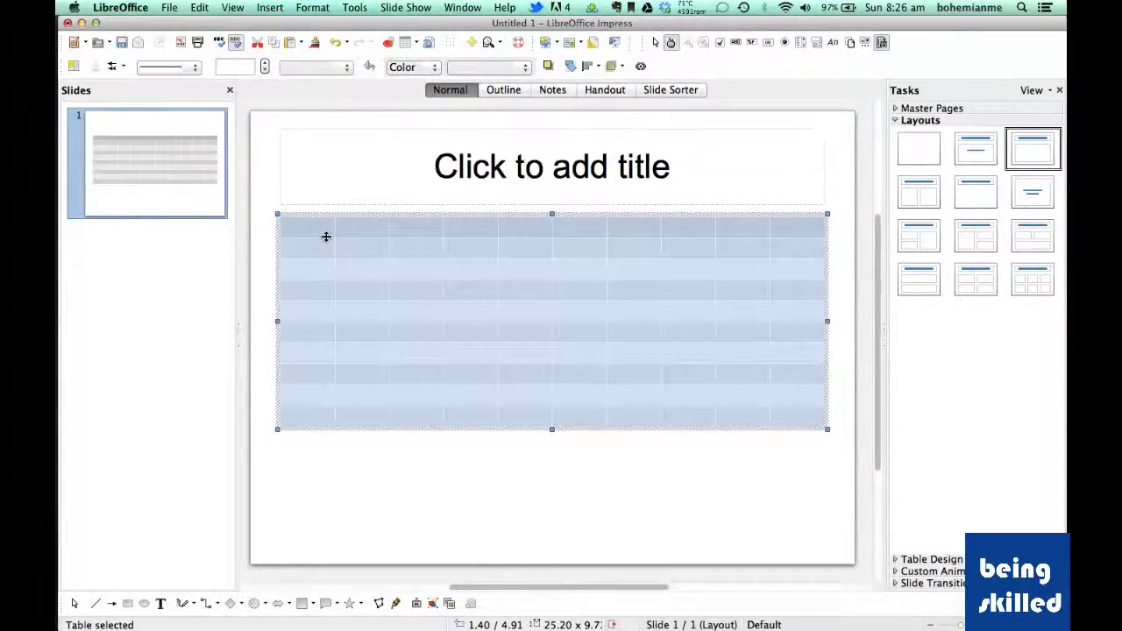
# Enter A to F across the table's first row, then apply the Title, 2 Content layout.
pyautogui.click(325, 236)
pyautogui.write('A')
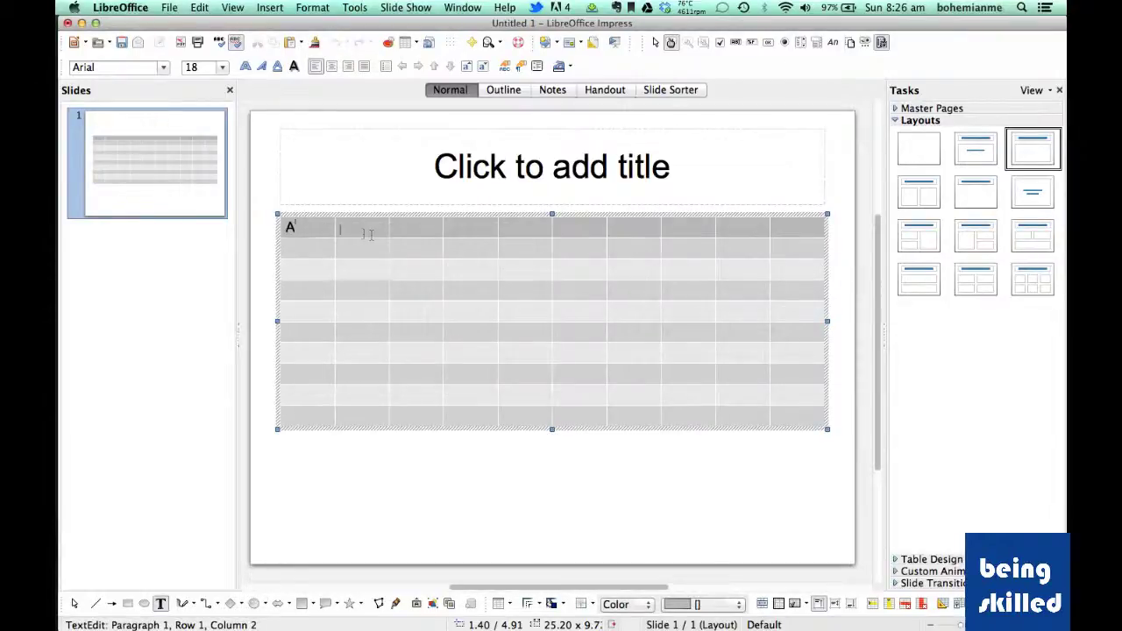
pyautogui.write('B')
pyautogui.press('Tab')
pyautogui.write('C')
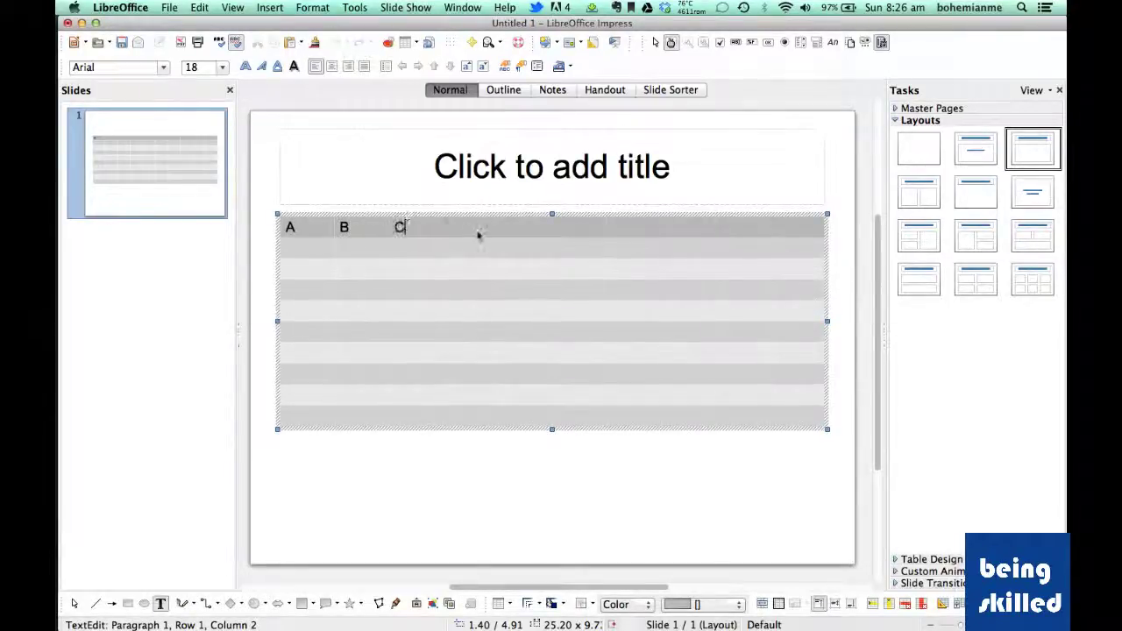
pyautogui.press('Tab')
pyautogui.write('D')
pyautogui.press('Tab')
pyautogui.write('E')
pyautogui.press('Tab')
pyautogui.write('F')
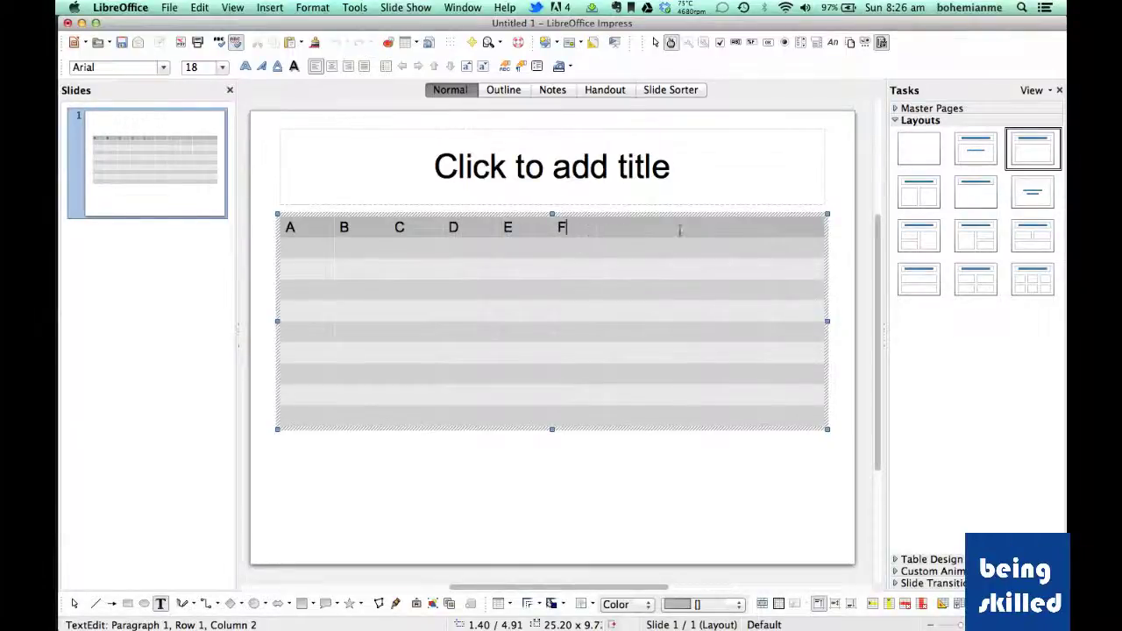
pyautogui.click(926, 204)
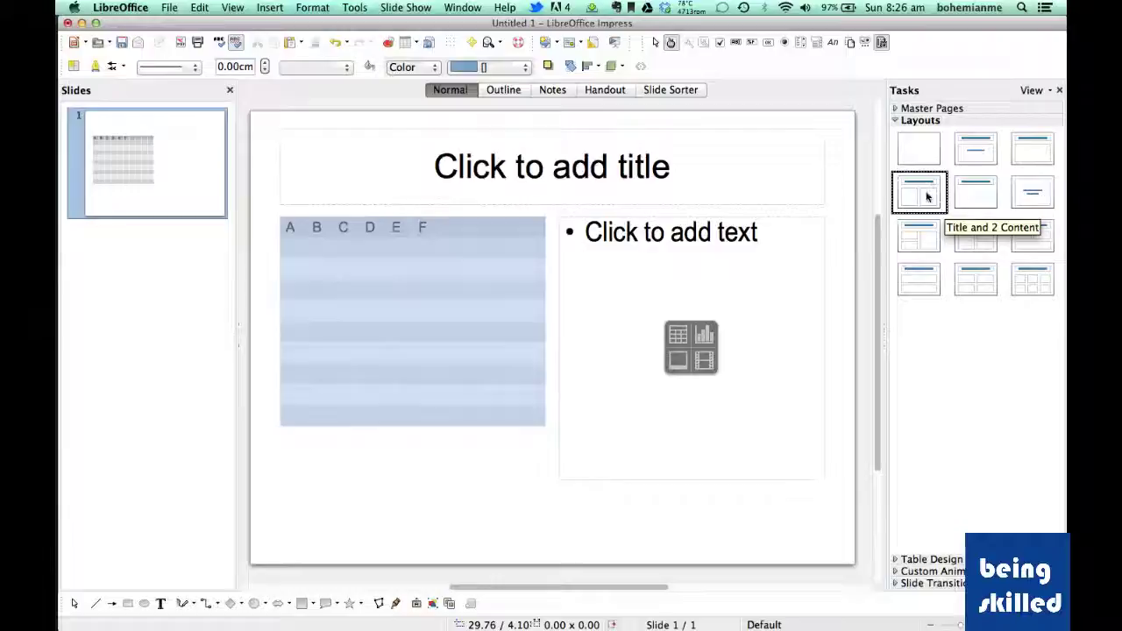
# Type 'On the left side, we have a table containing important data.' in the right box.
pyautogui.click(511, 179)
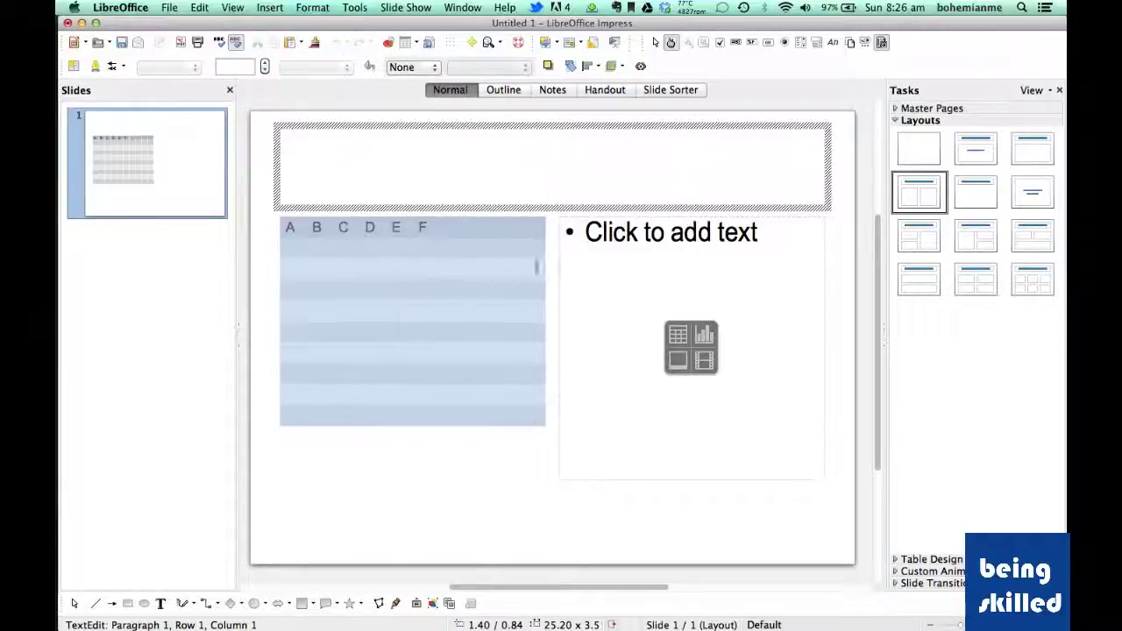
pyautogui.click(585, 245)
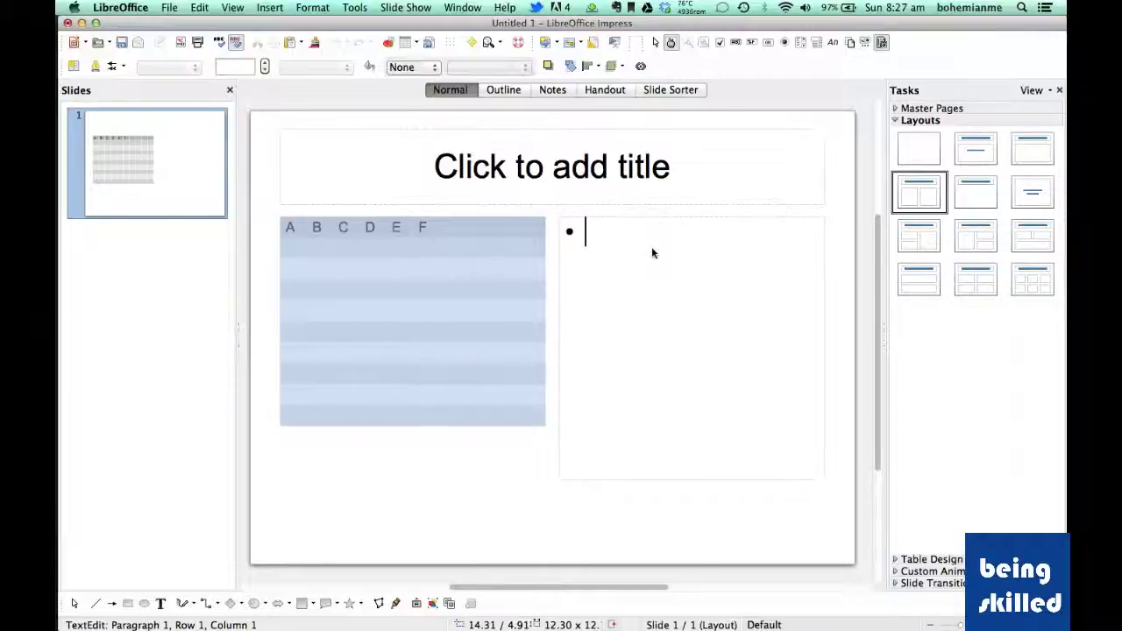
pyautogui.write('On')
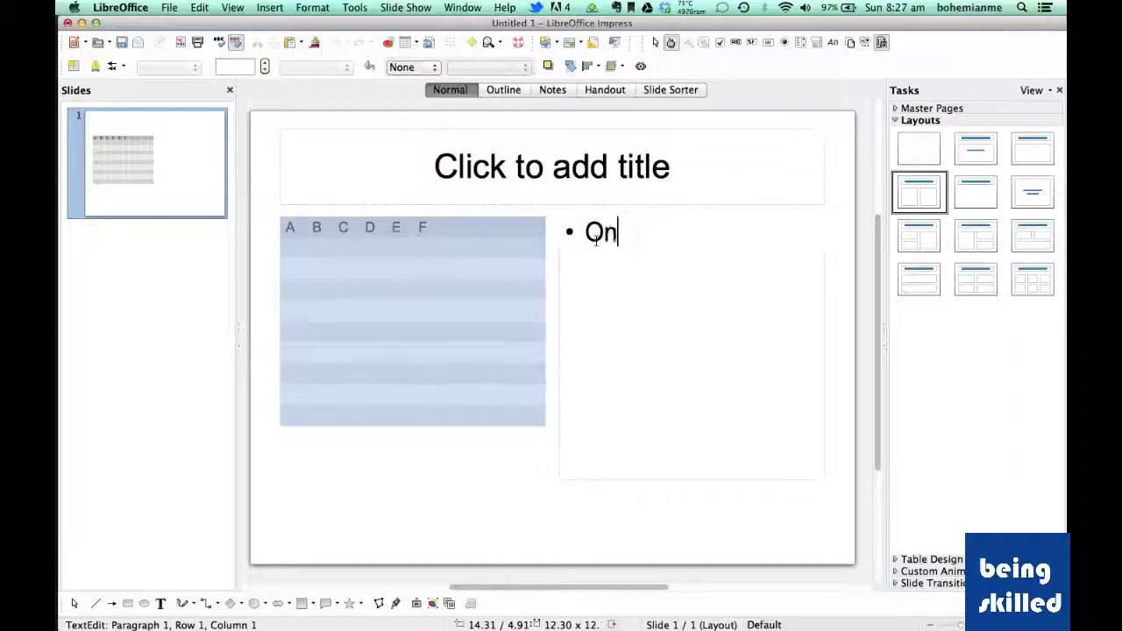
pyautogui.write(' the left side, we ah')
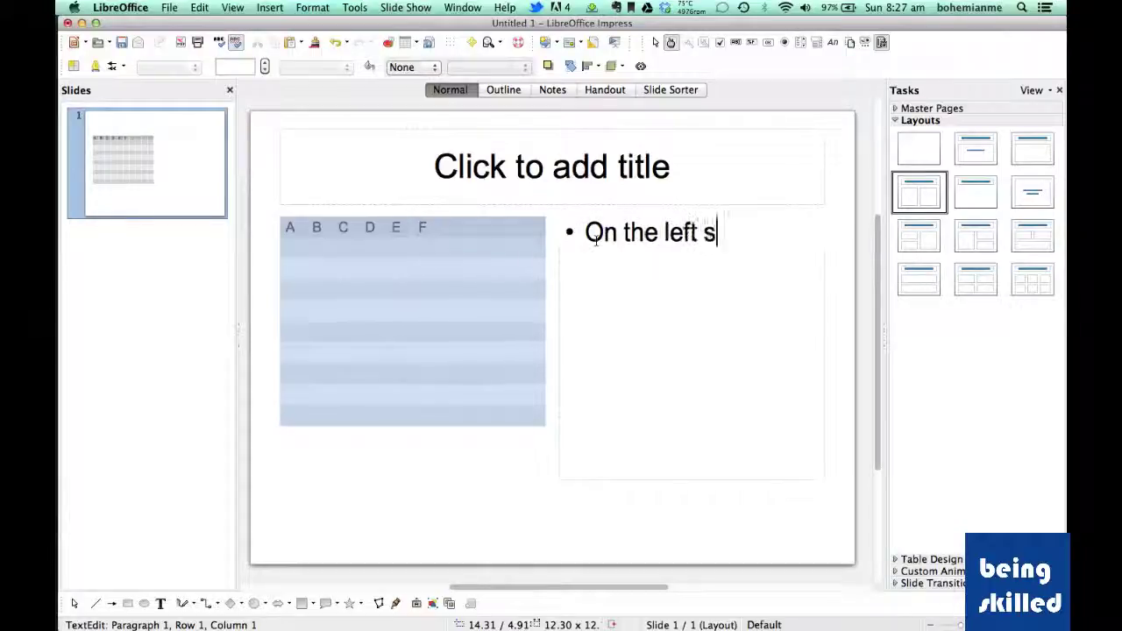
pyautogui.press('BackSpace')
pyautogui.press('BackSpace')
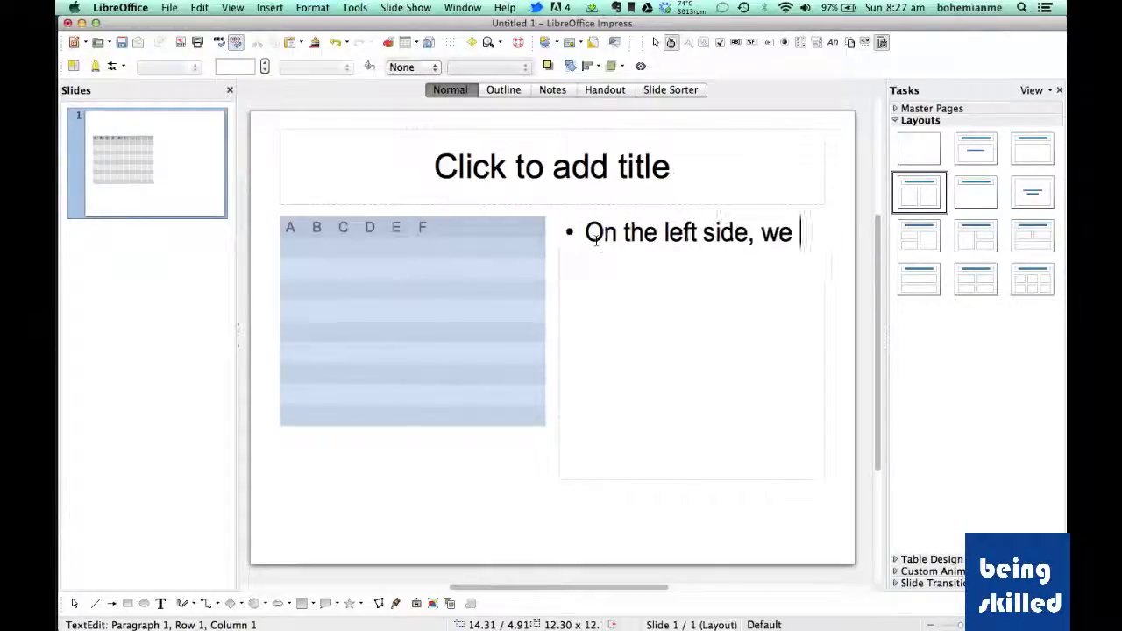
pyautogui.write('have a tab')
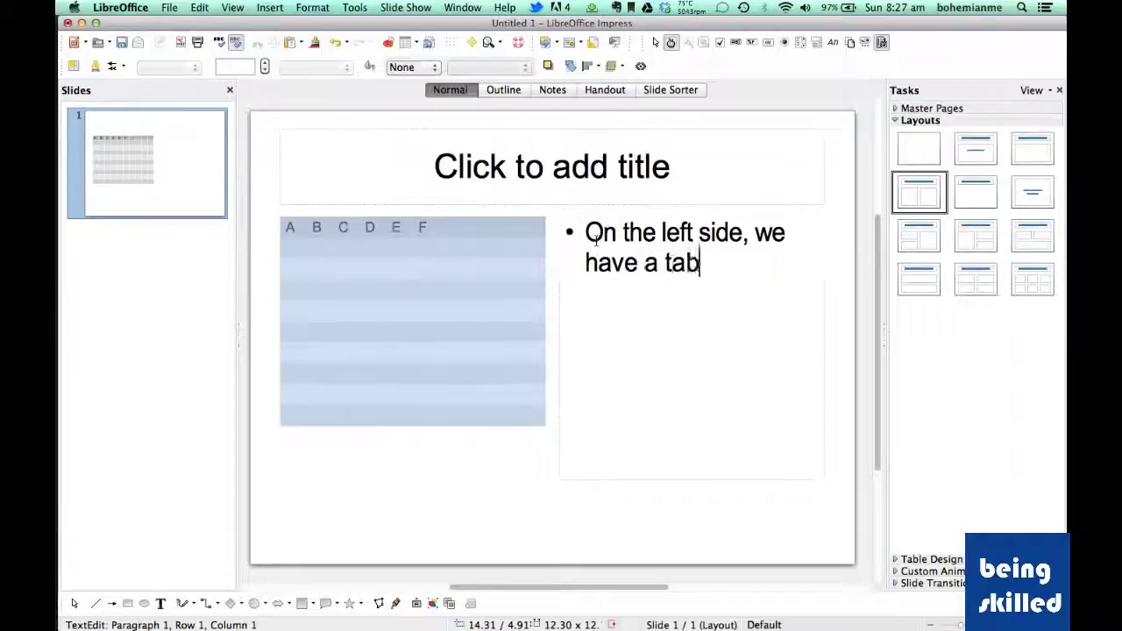
pyautogui.write('le containin')
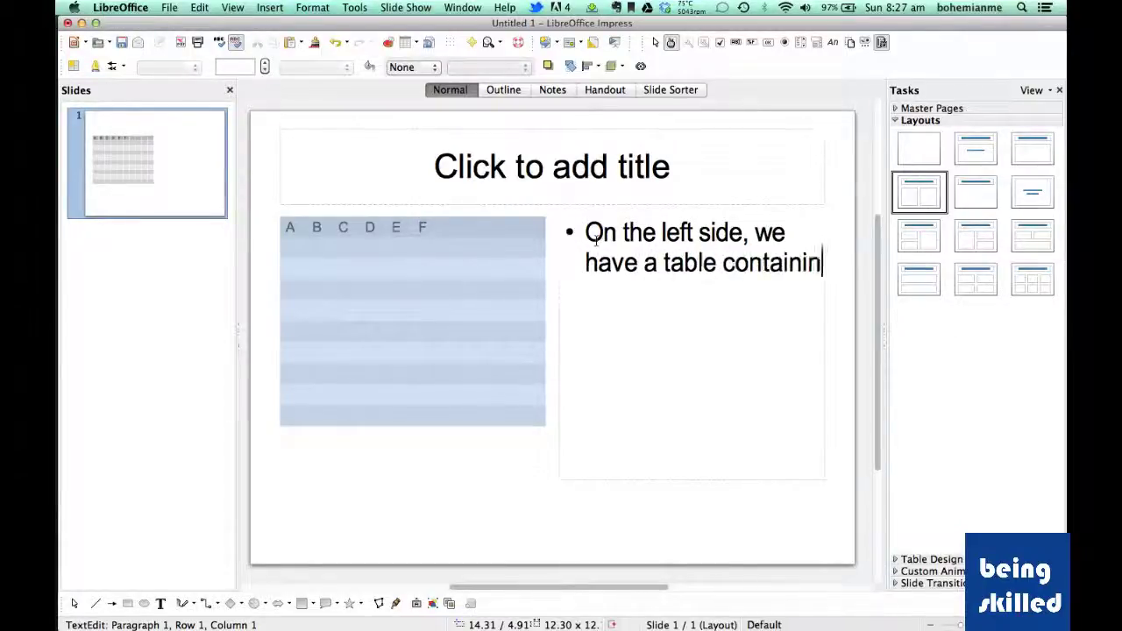
pyautogui.write('g important data.')
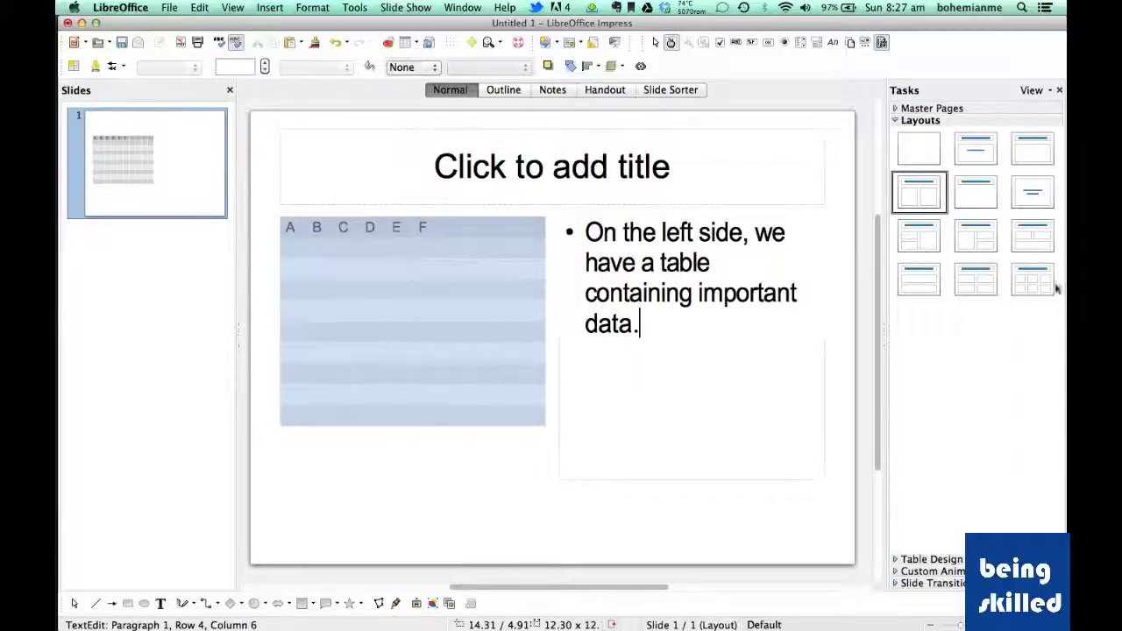
pyautogui.click(994, 198)
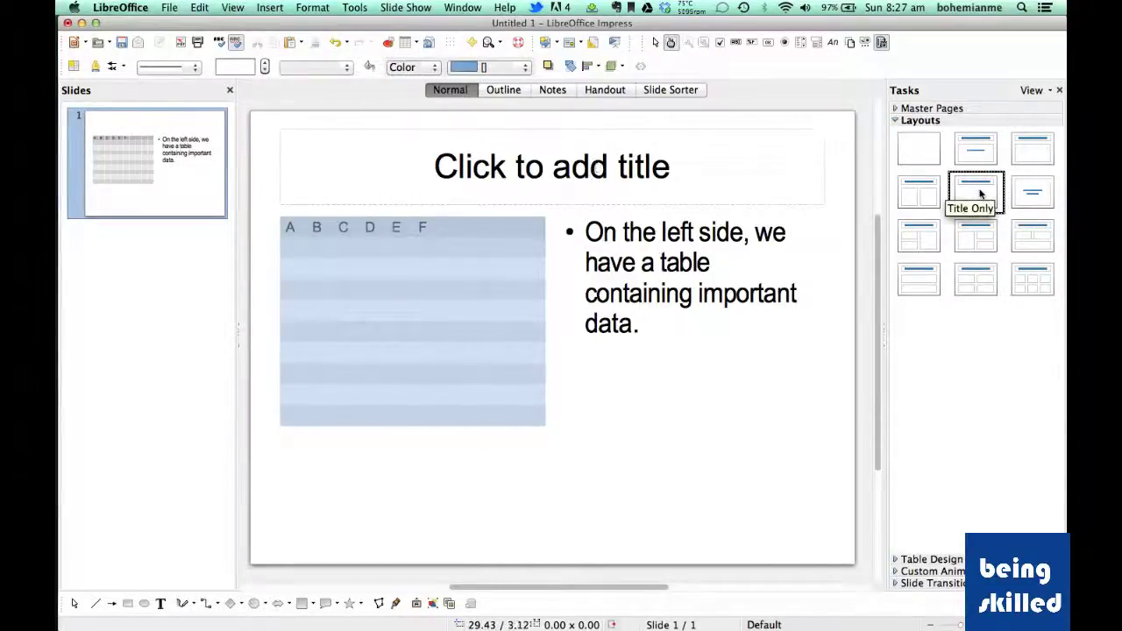
# Delete the table and the right-hand sentence, then apply the Title Only layout.
pyautogui.click(471, 266)
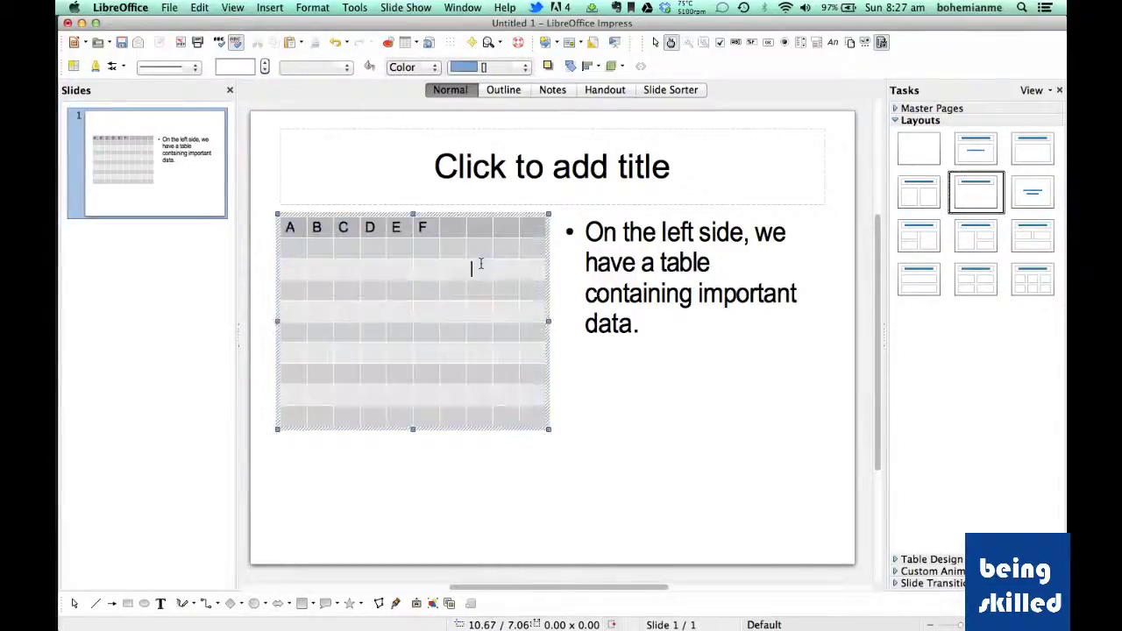
pyautogui.click(550, 287)
pyautogui.press('Delete')
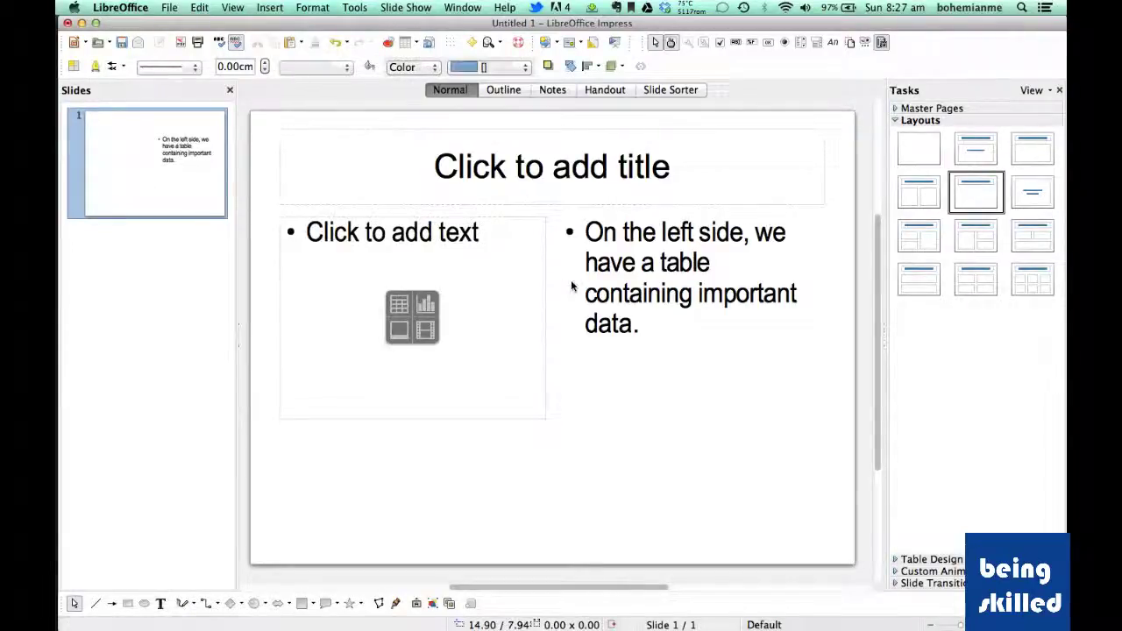
pyautogui.click(646, 254)
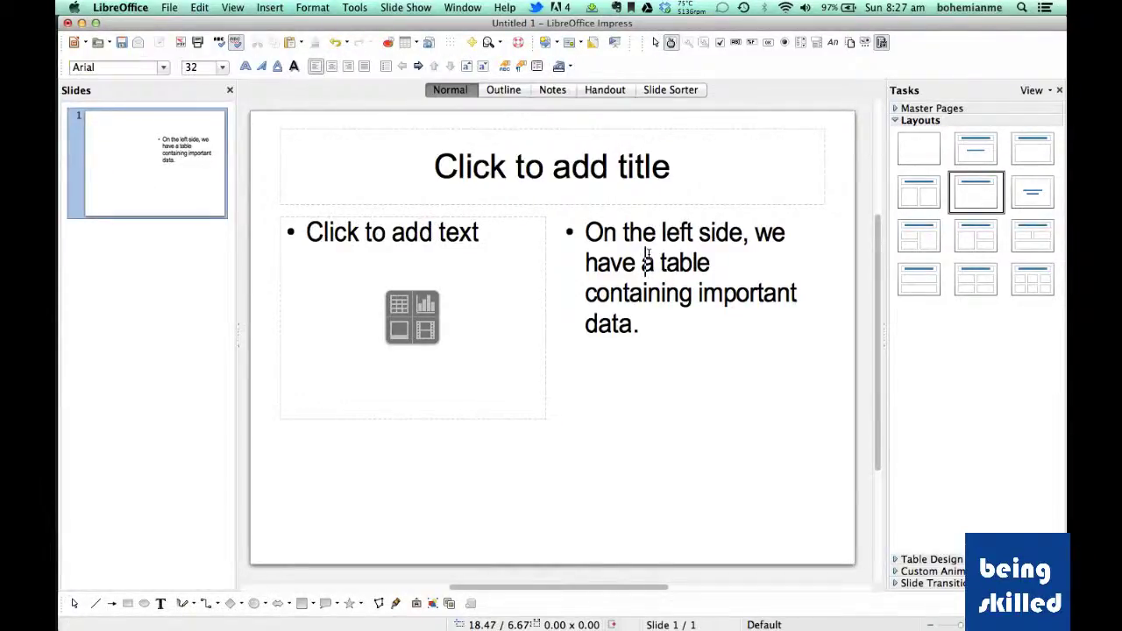
pyautogui.press('super+a')
pyautogui.press('BackSpace')
pyautogui.click(972, 229)
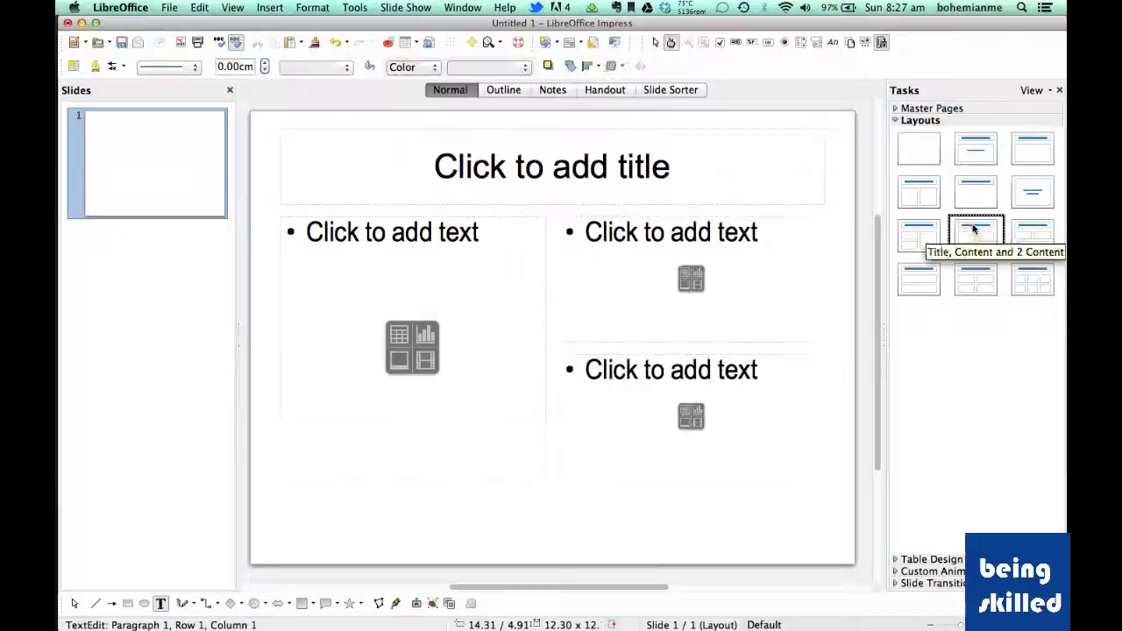
pyautogui.click(960, 199)
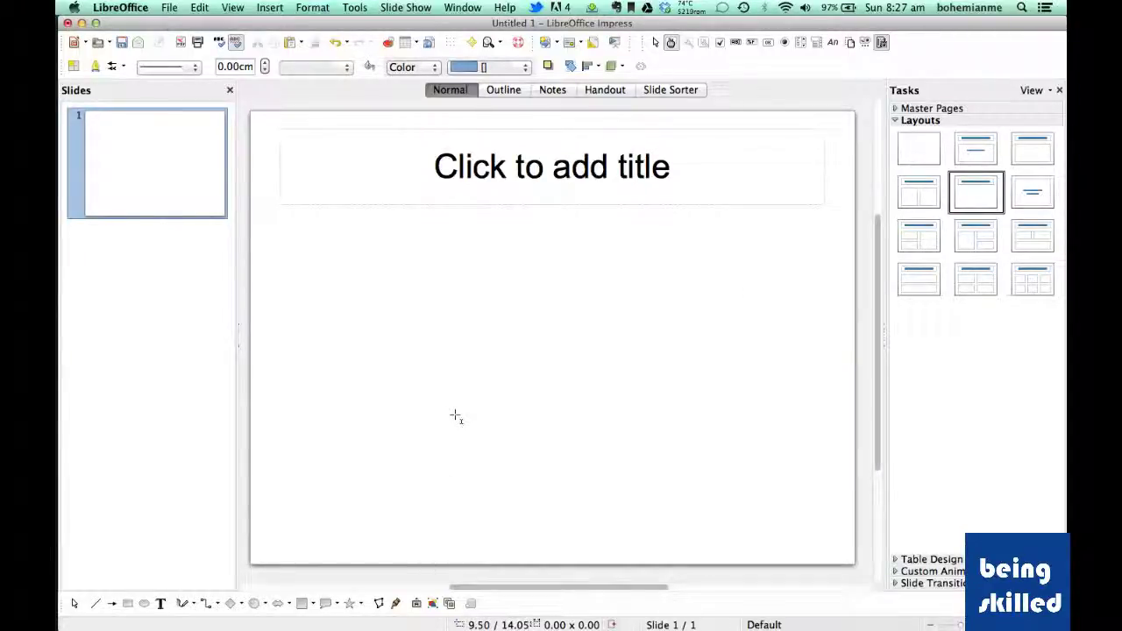
# Add a text box reading 'Hello' below the title.
pyautogui.click(161, 603)
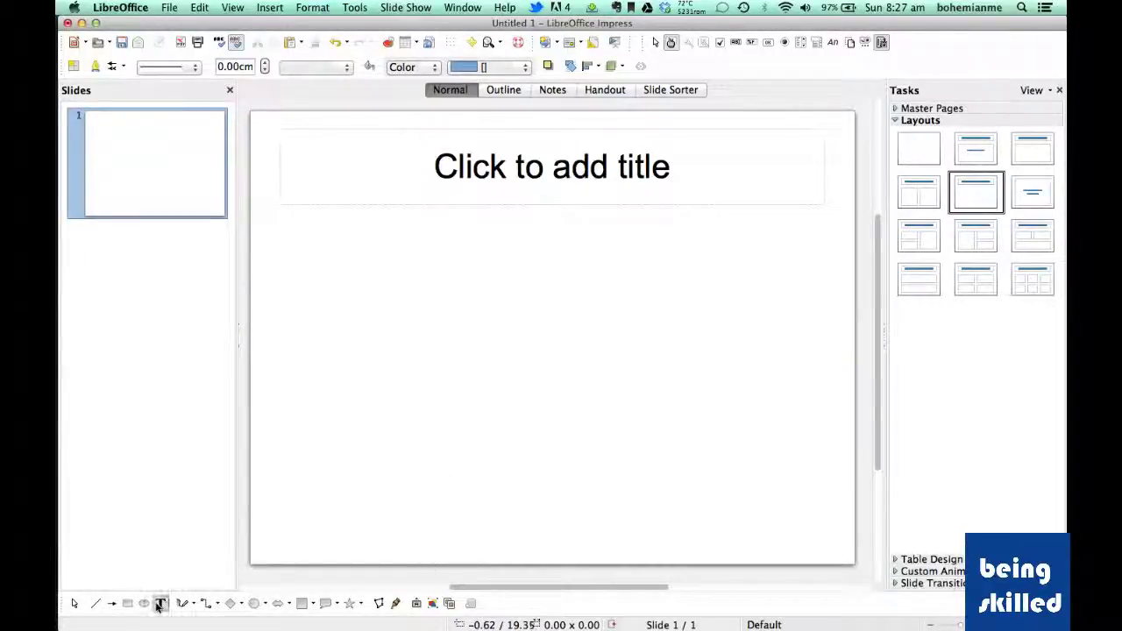
pyautogui.click(333, 260)
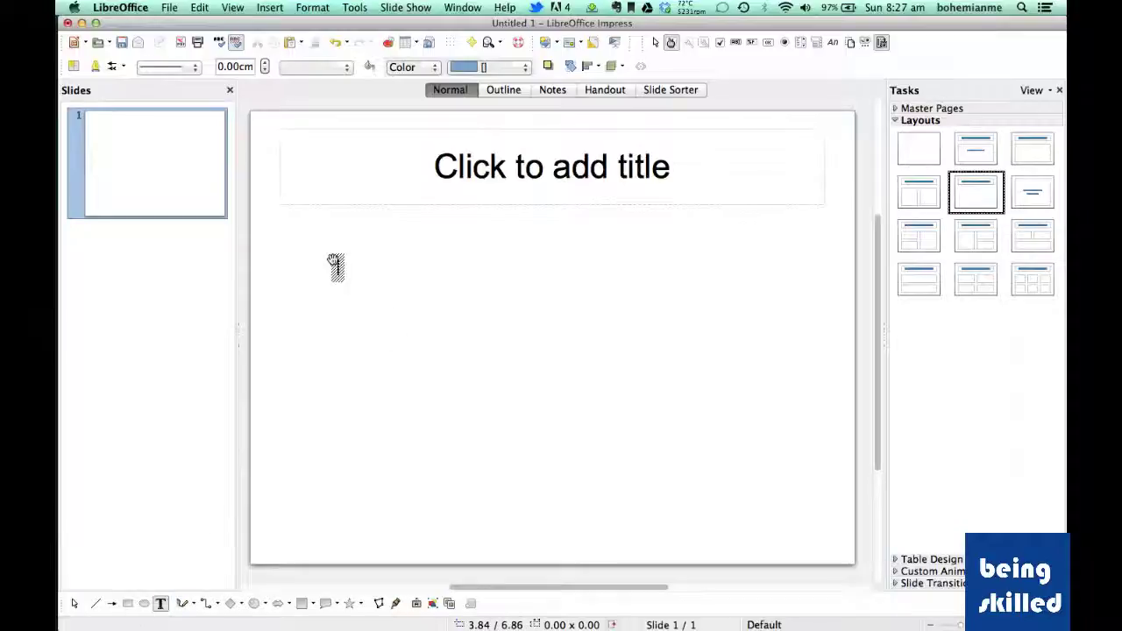
pyautogui.write('Hello')
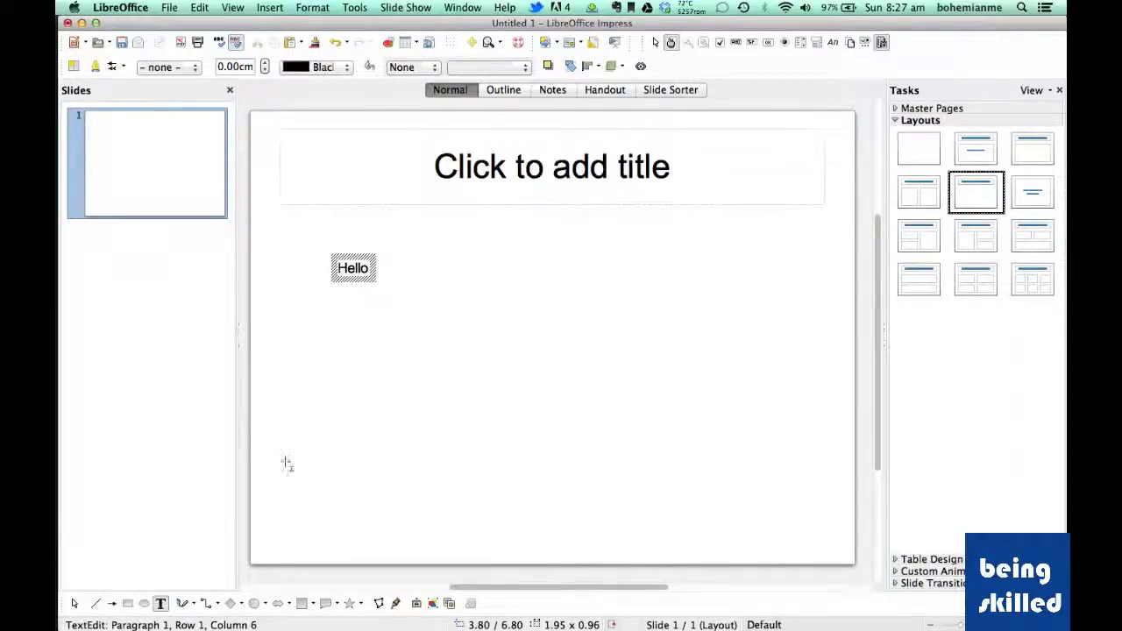
# Draw a small ellipse below Hello and a rectangle to its right.
pyautogui.click(231, 603)
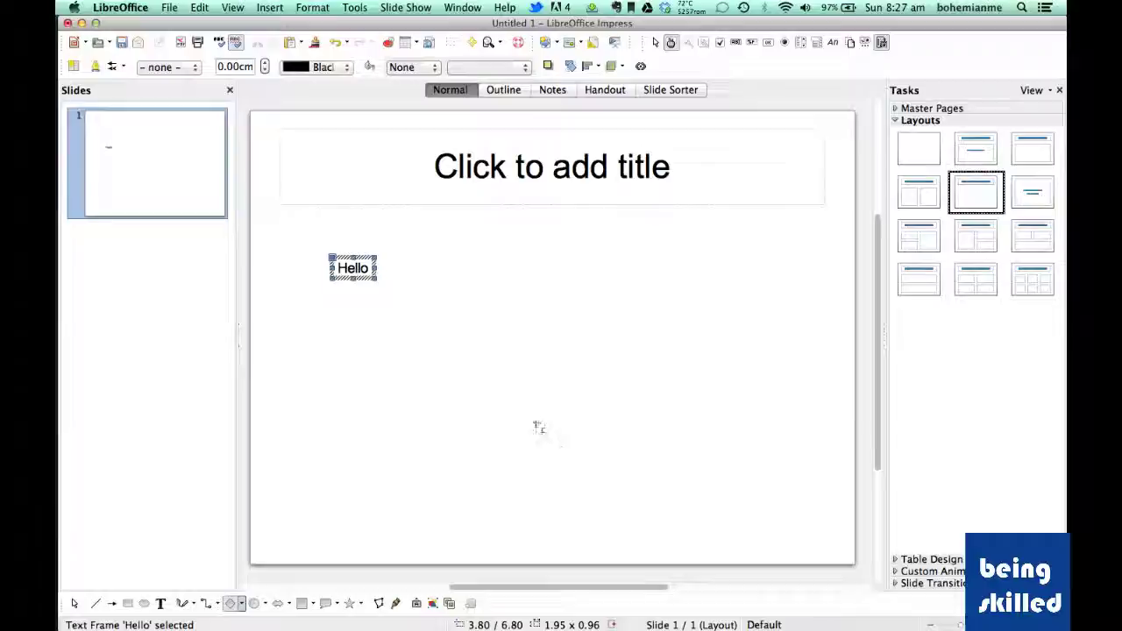
pyautogui.moveTo(496, 361); pyautogui.dragTo(509, 388)
pyautogui.moveTo(708, 237); pyautogui.dragTo(778, 331)
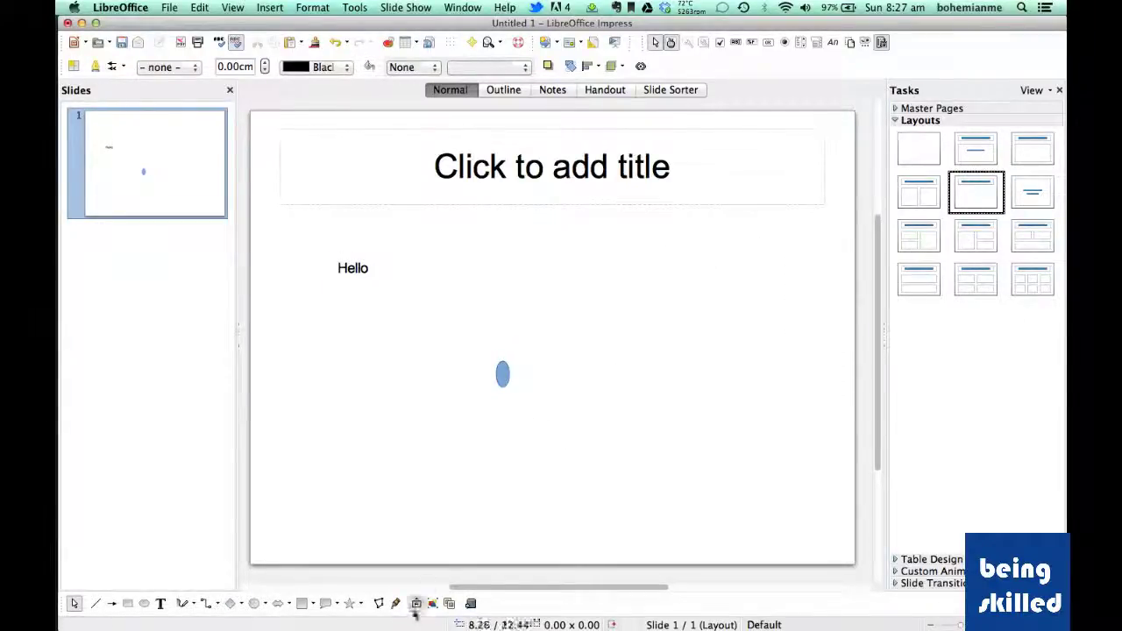
pyautogui.click(301, 603)
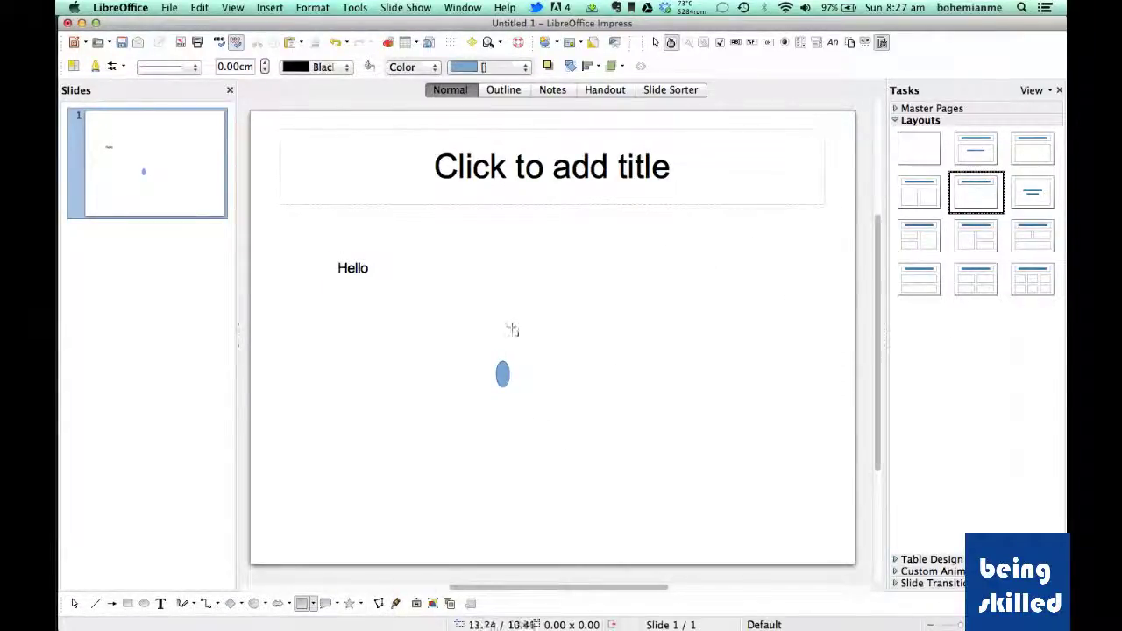
pyautogui.moveTo(547, 266); pyautogui.dragTo(643, 374)
pyautogui.moveTo(777, 306); pyautogui.dragTo(839, 382)
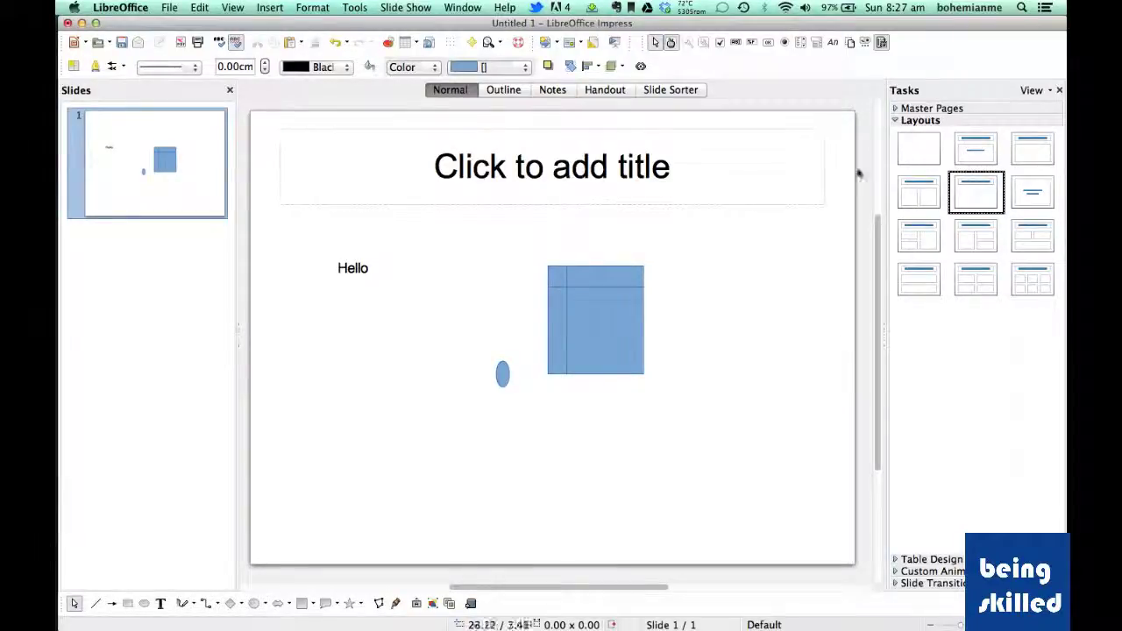
# Apply the Centered Text layout and delete all existing objects on the slide.
pyautogui.click(1038, 194)
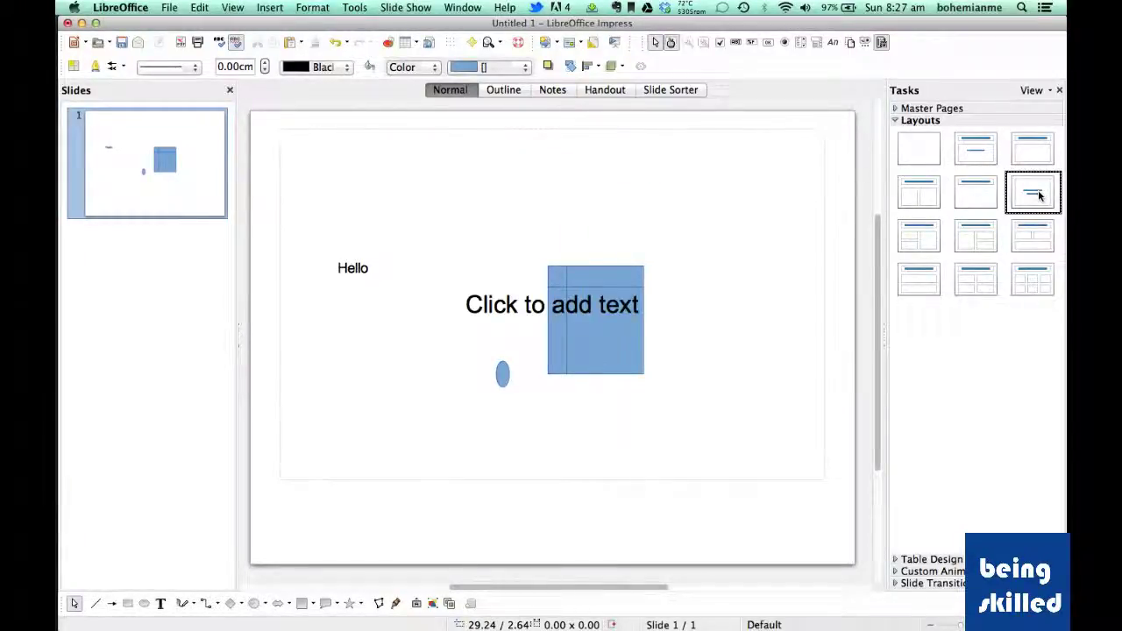
pyautogui.moveTo(331, 195); pyautogui.dragTo(751, 431)
pyautogui.press('Delete')
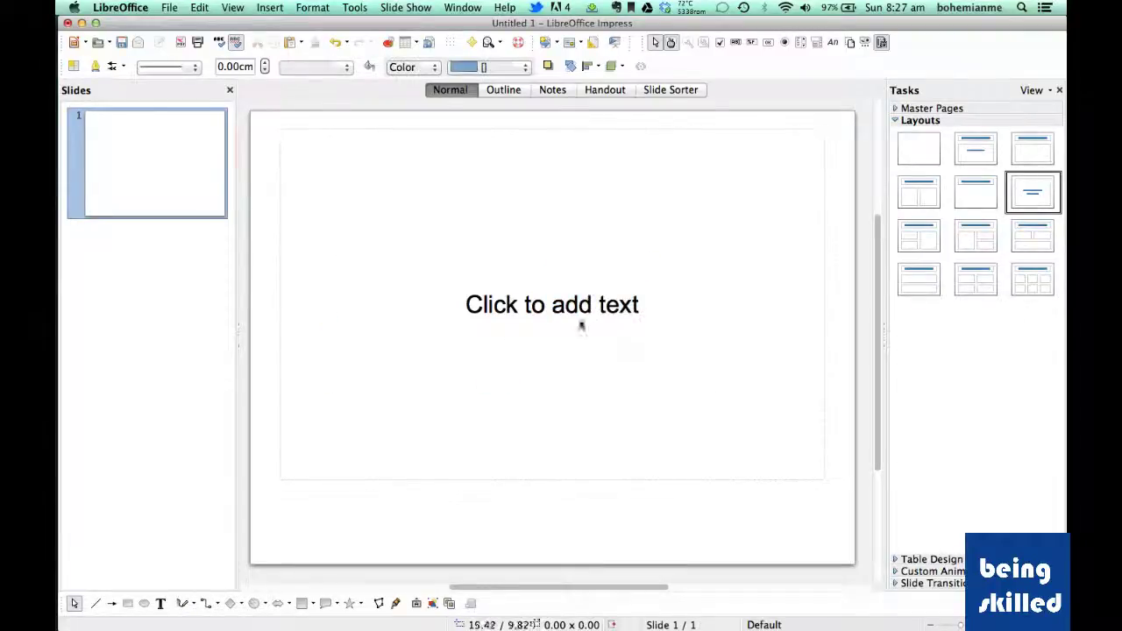
# Type 'This is the slide for storing large chunk of data.' in the centred text area.
pyautogui.click(569, 309)
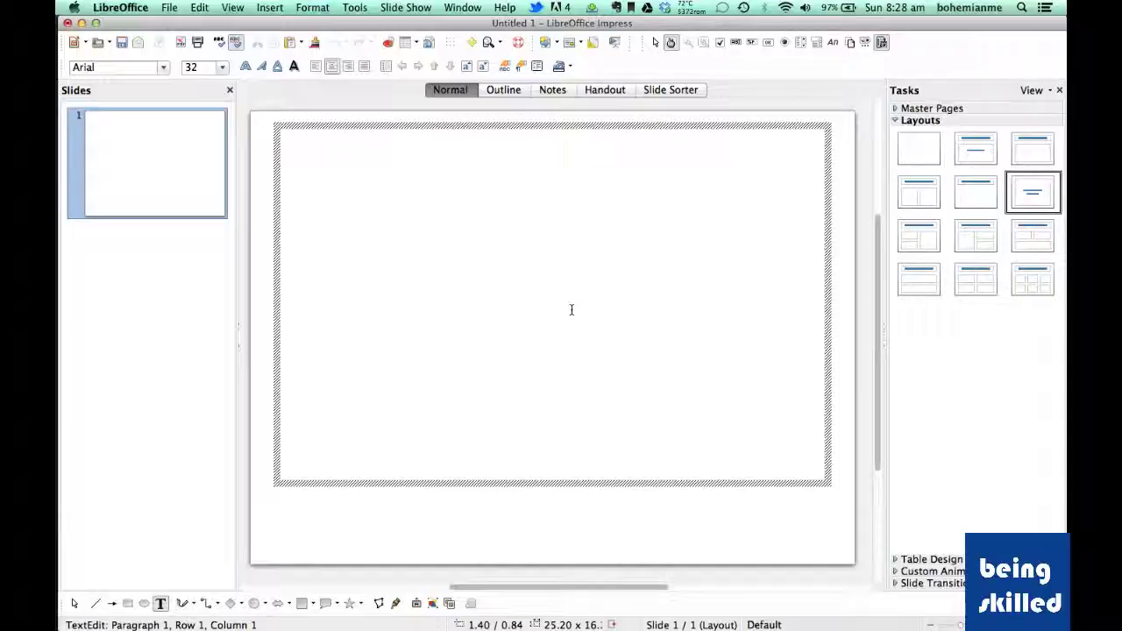
pyautogui.write('This is the sli')
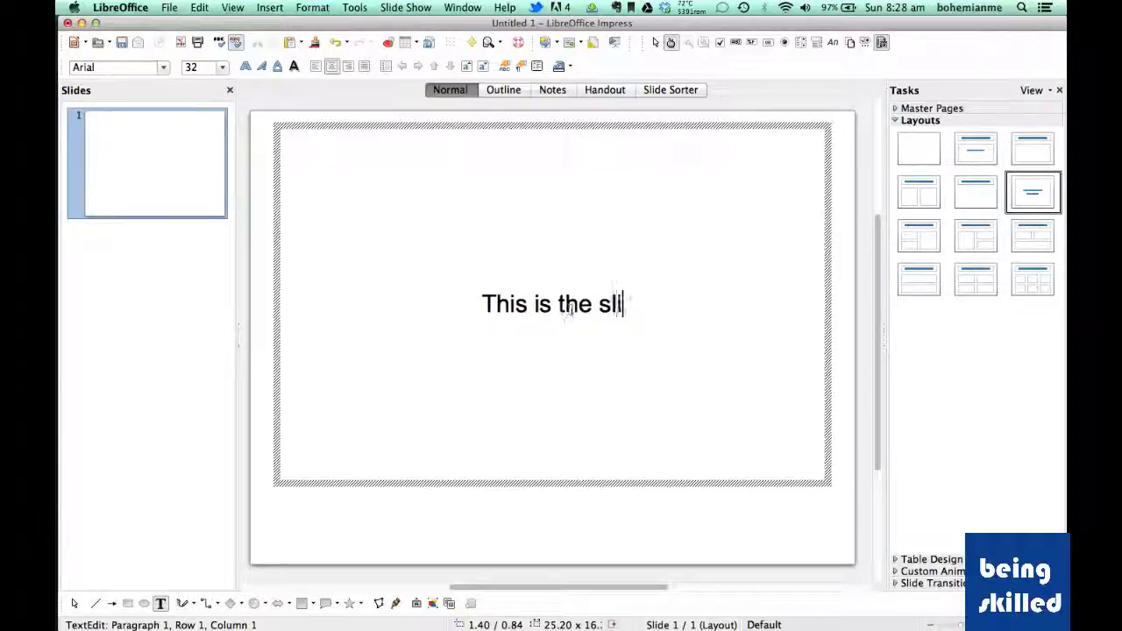
pyautogui.write('de for ')
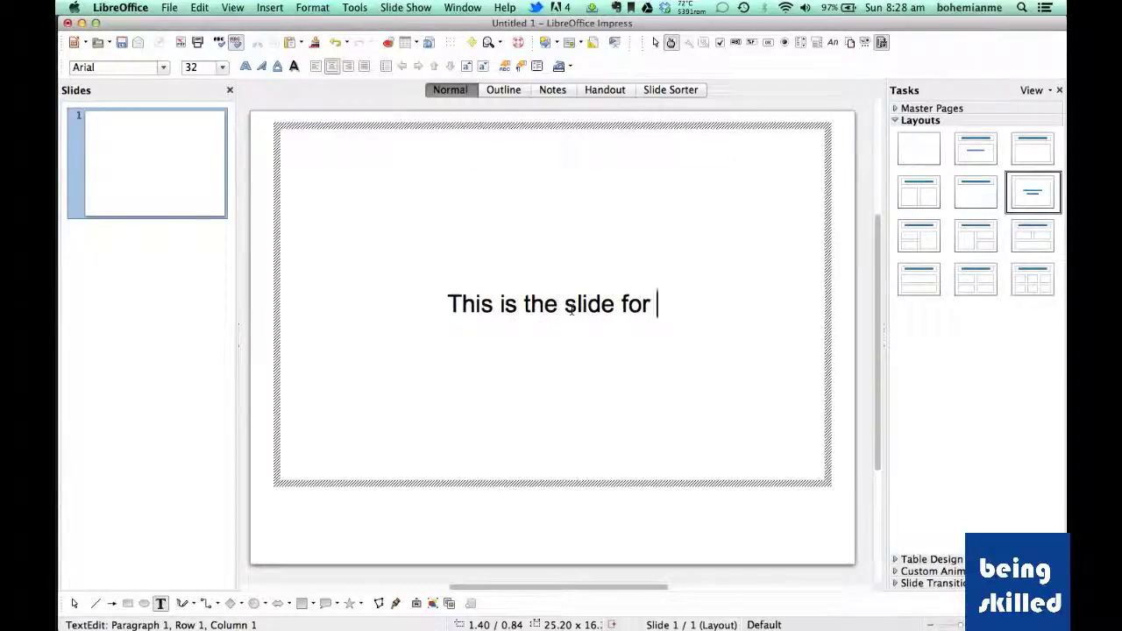
pyautogui.write('sot')
pyautogui.press('BackSpace')
pyautogui.press('BackSpace')
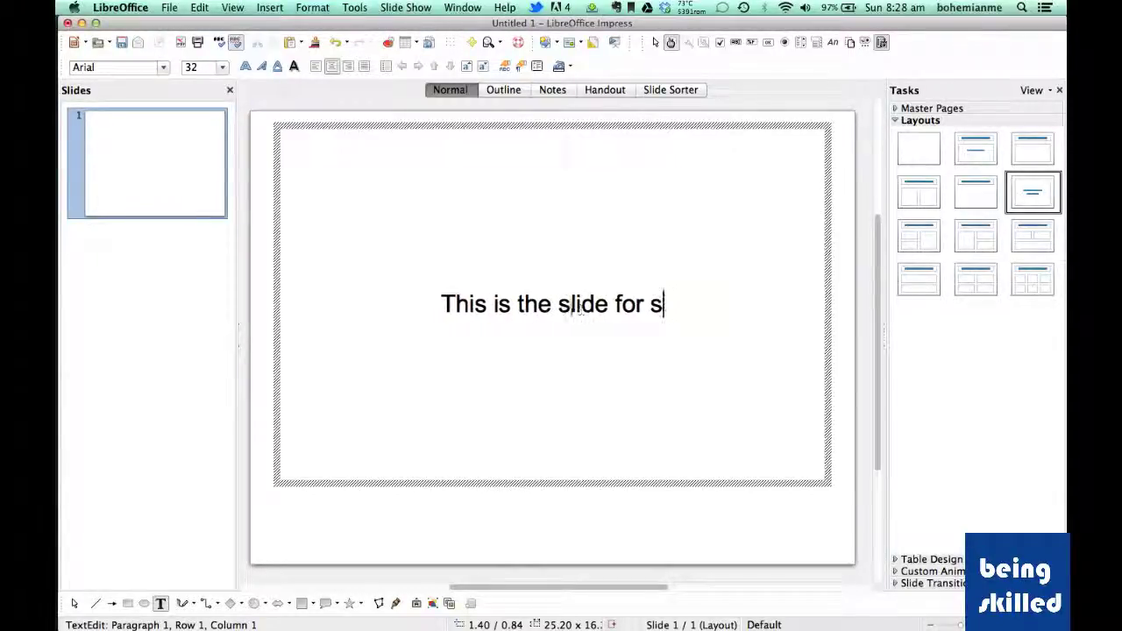
pyautogui.write('toring large ')
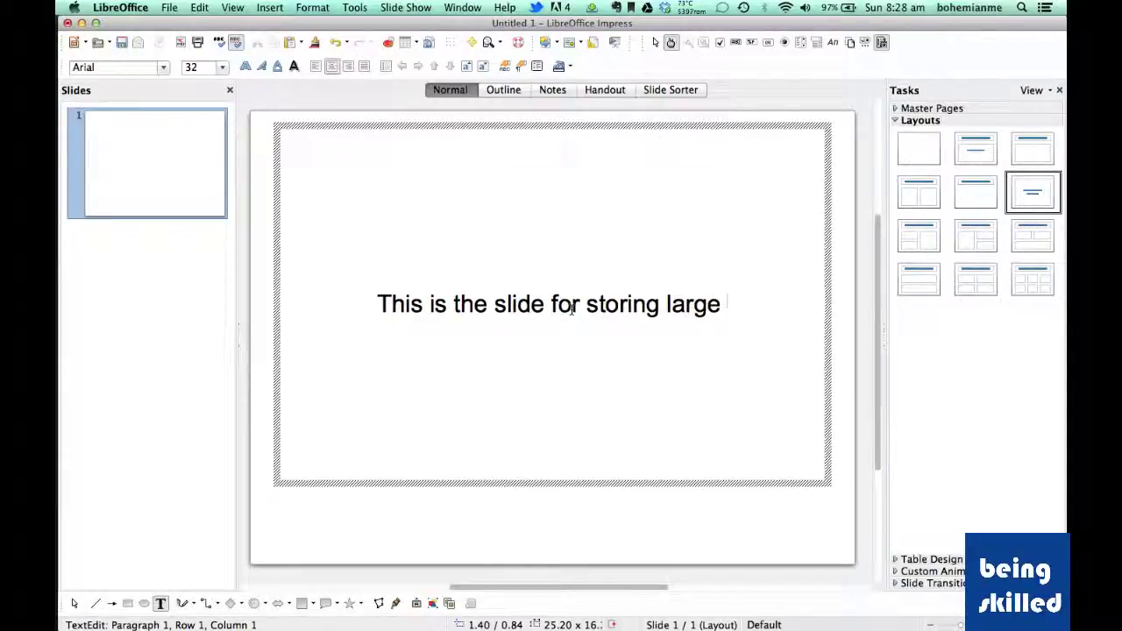
pyautogui.write('chunk of dat')
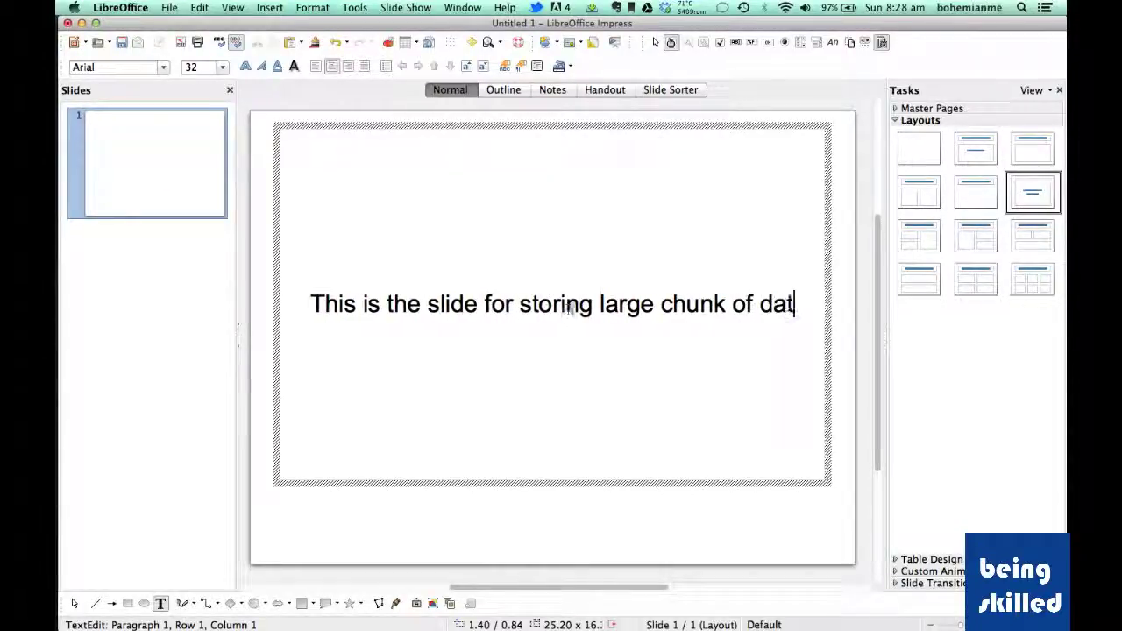
pyautogui.write('a.')
# Copy the sentence and paste it repeatedly to fill the text box.
pyautogui.press('super+a')
pyautogui.press('super+c')
pyautogui.press('super+v')
pyautogui.press('super+v')
pyautogui.press('super+v')
pyautogui.press('super+v')
pyautogui.press('super+v')
pyautogui.press('super+v')
pyautogui.press('super+v')
pyautogui.press('super+v')
pyautogui.press('super+v')
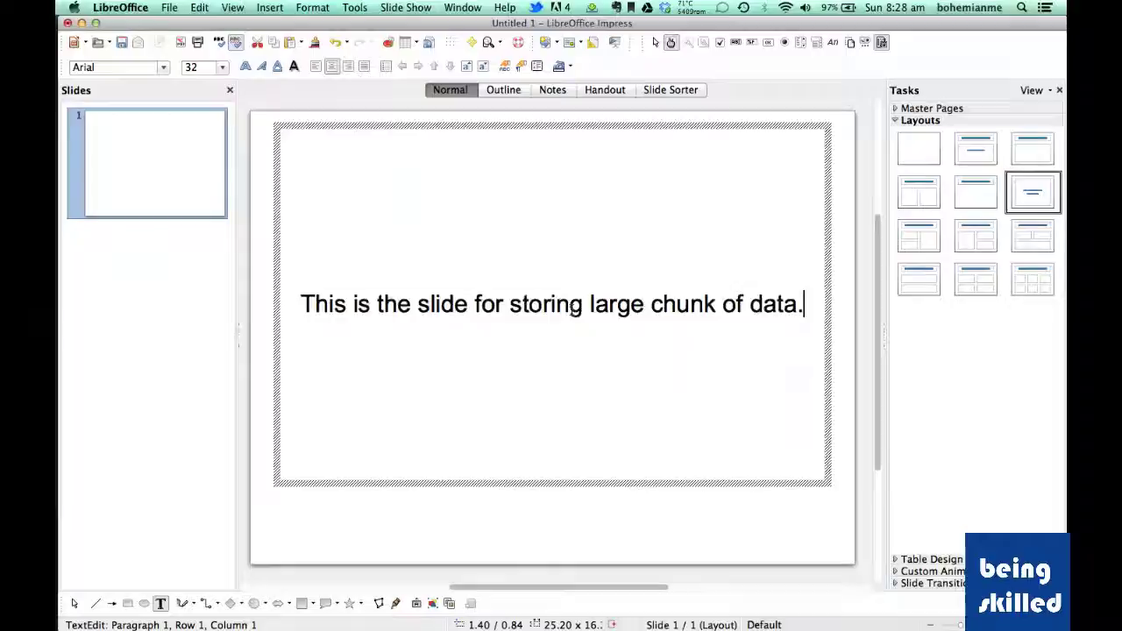
pyautogui.press('super+v')
pyautogui.press('super+v')
pyautogui.press('super+v')
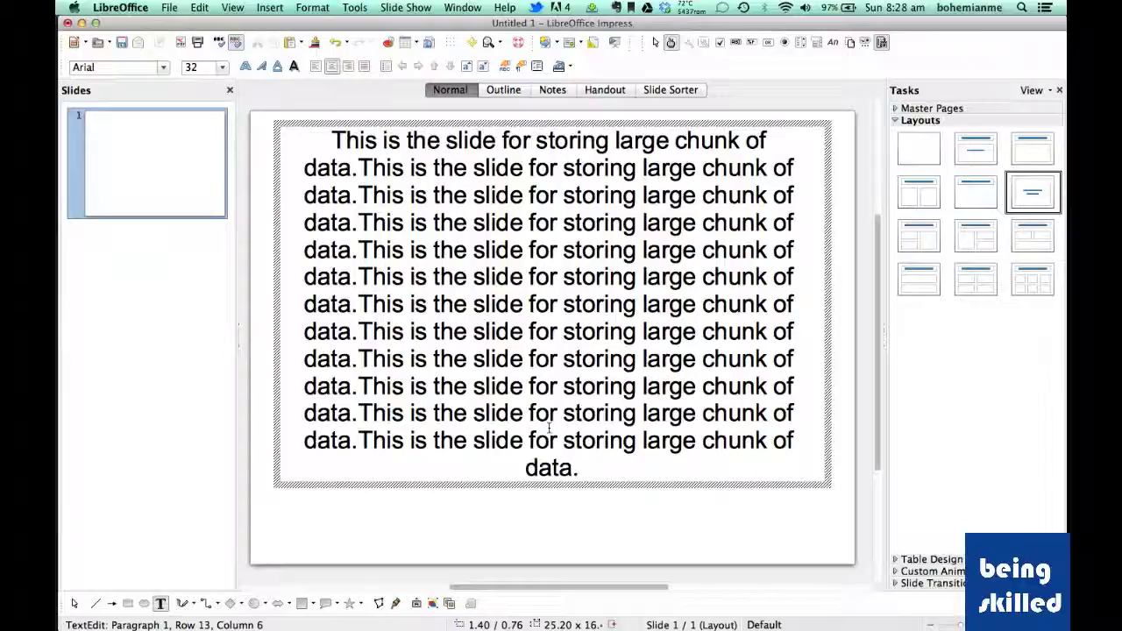
# Try the Title, Content and 2 Content layout, then apply Title, 6 Content to slide 1.
pyautogui.click(985, 230)
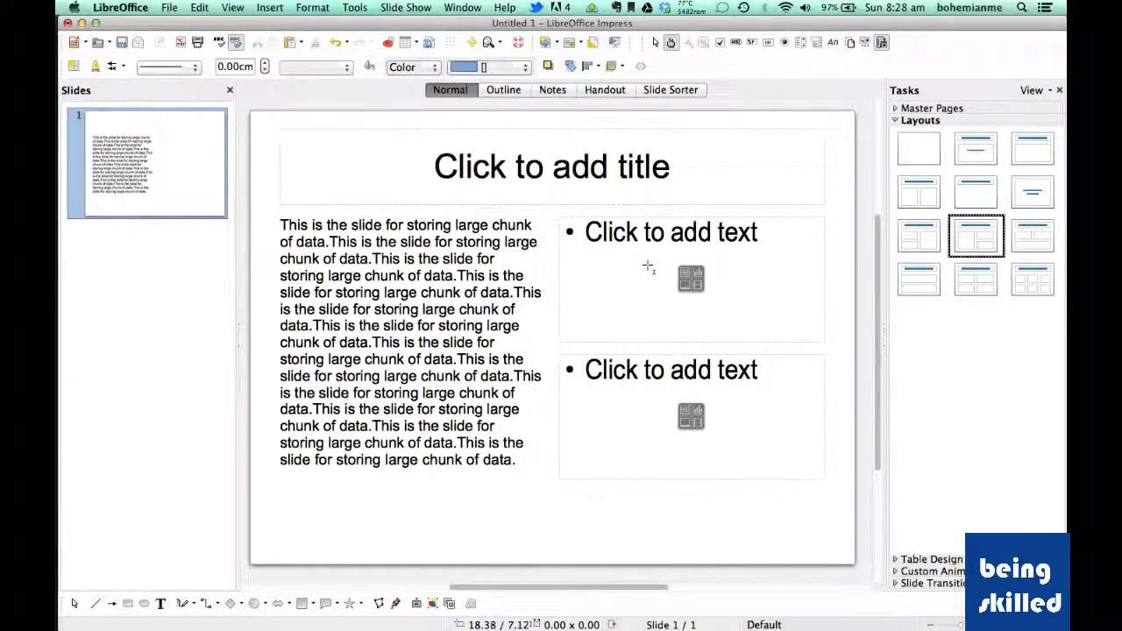
pyautogui.click(578, 171)
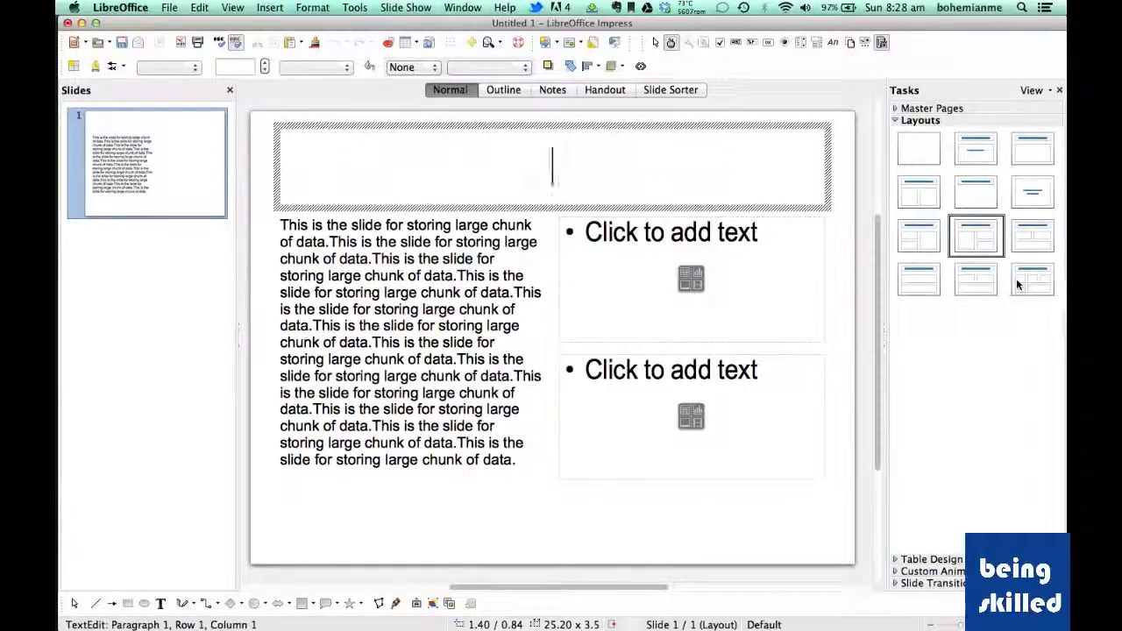
pyautogui.click(1016, 282)
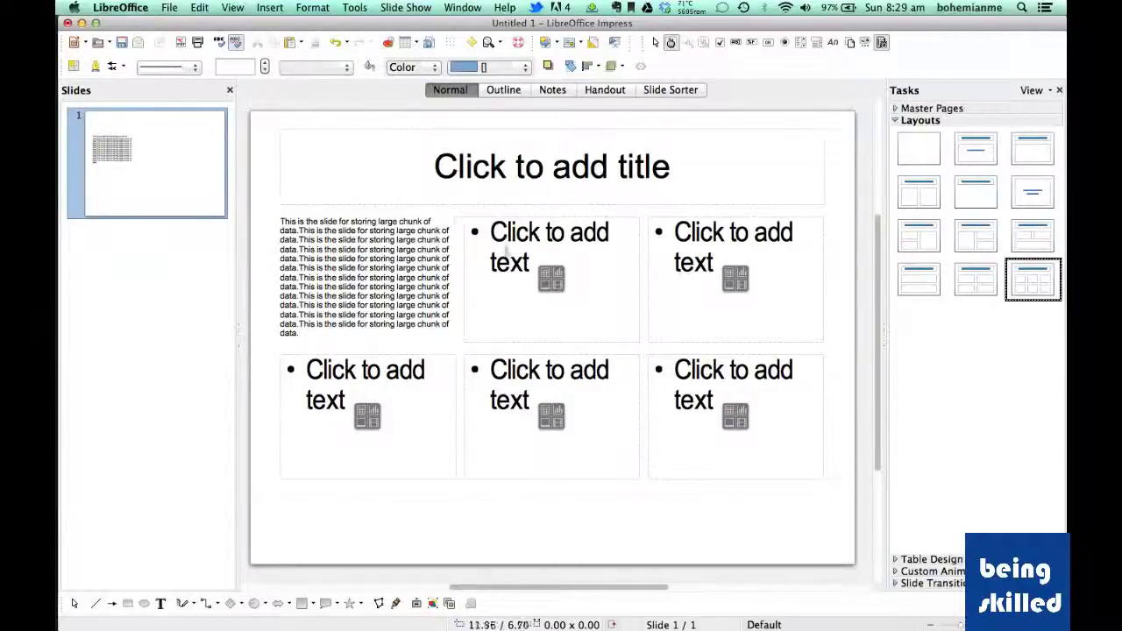
# Type 'Text A', 'Text B' and 'Text C' into the upper-middle, upper-right and lower-left boxes.
pyautogui.click(509, 253)
pyautogui.click(491, 231)
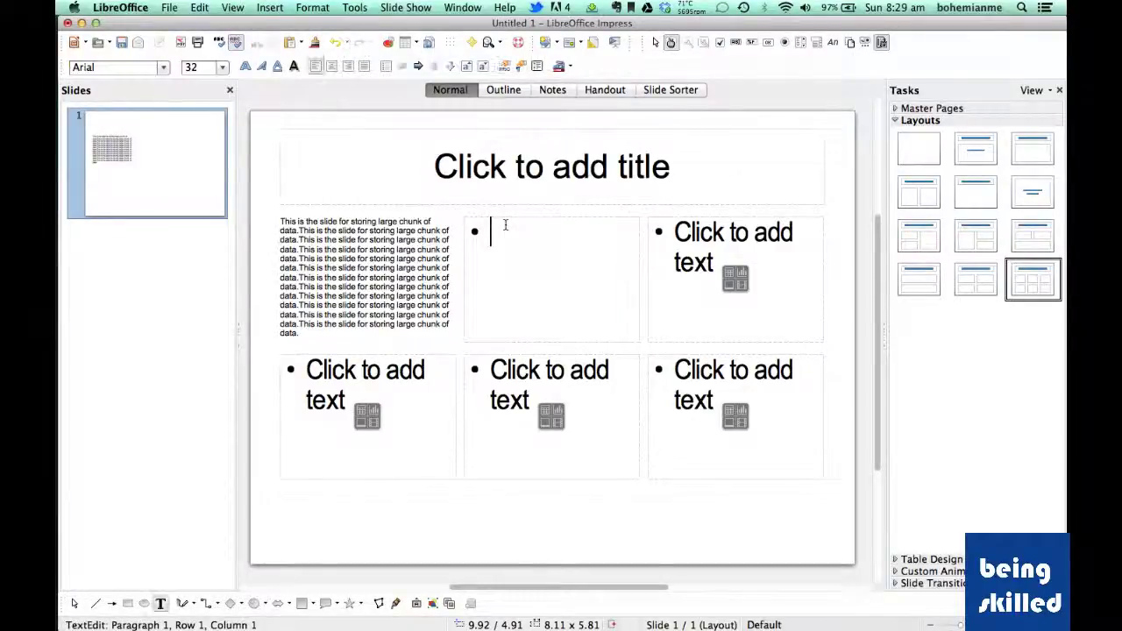
pyautogui.write('Text A')
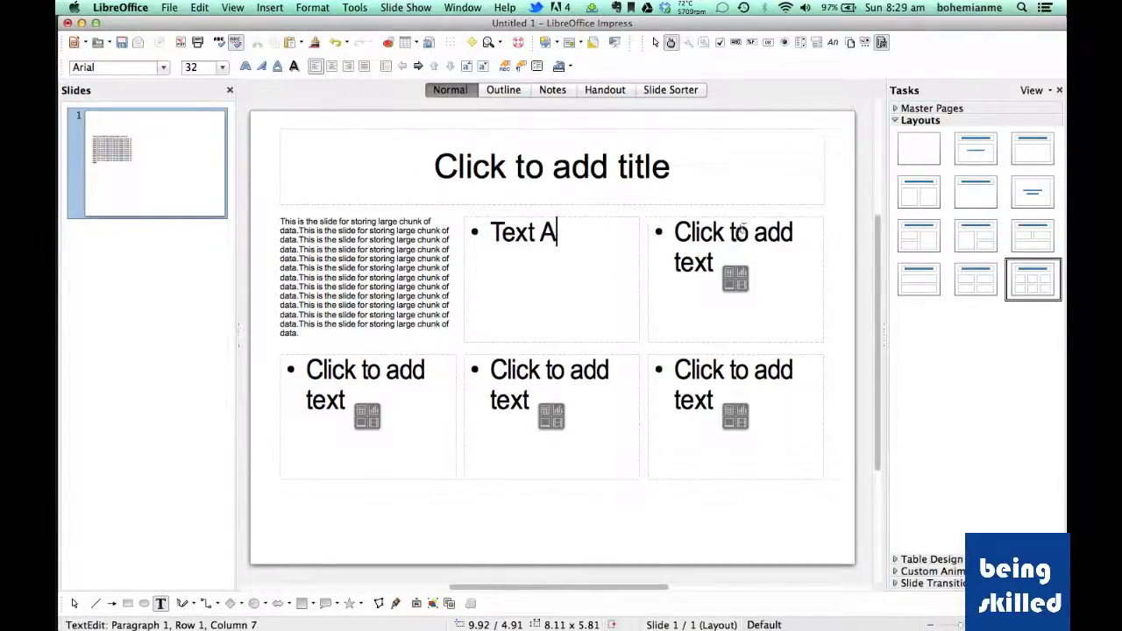
pyautogui.click(739, 226)
pyautogui.write('TE')
pyautogui.press('BackSpace')
pyautogui.write('ext ')
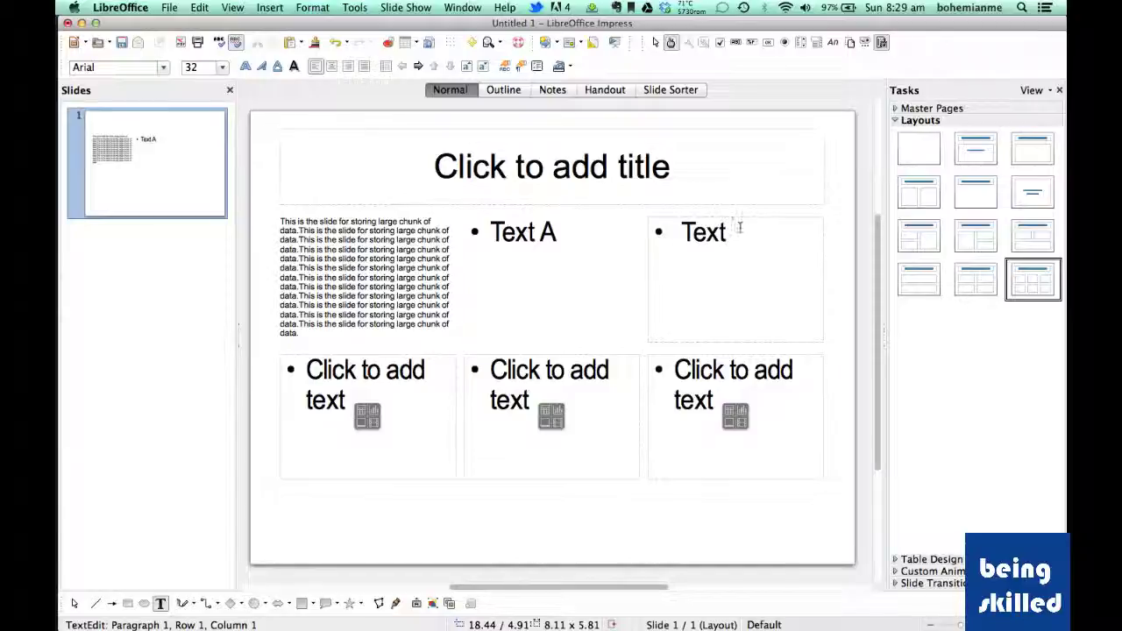
pyautogui.write('B')
pyautogui.click(372, 366)
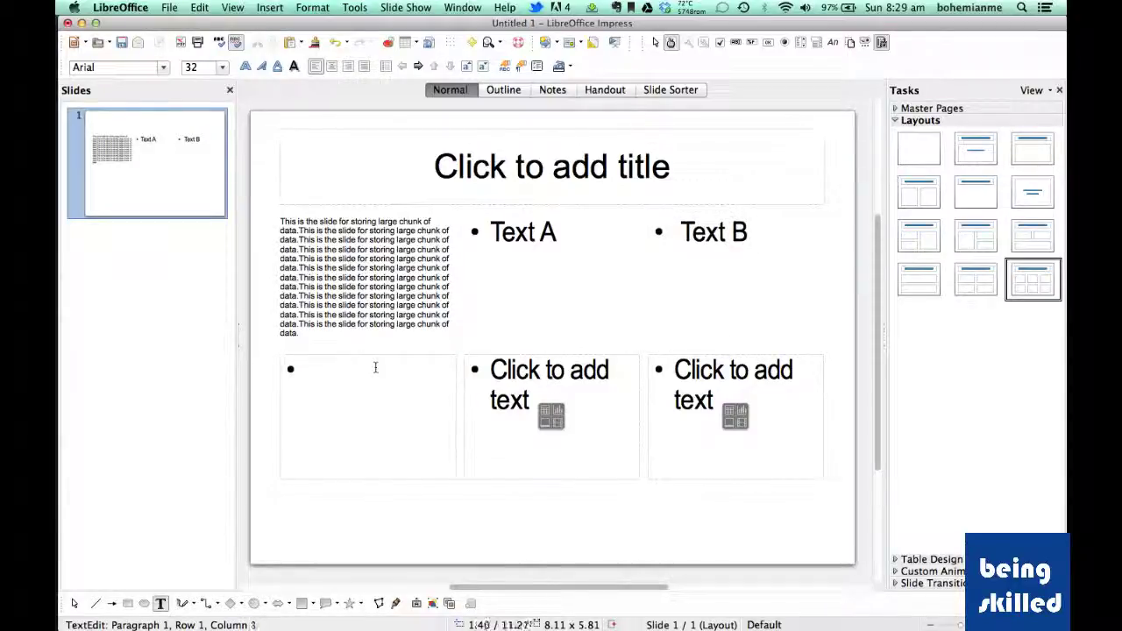
pyautogui.write('TEx')
pyautogui.press('BackSpace')
pyautogui.press('BackSpace')
pyautogui.write('ext ')
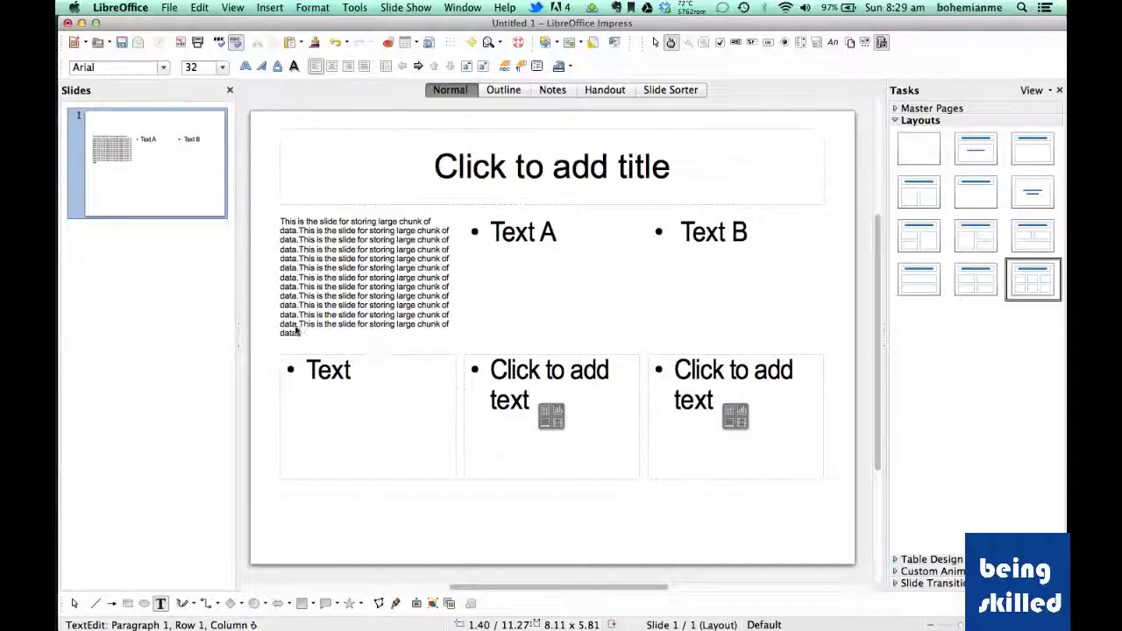
pyautogui.write('C')
pyautogui.click(234, 341)
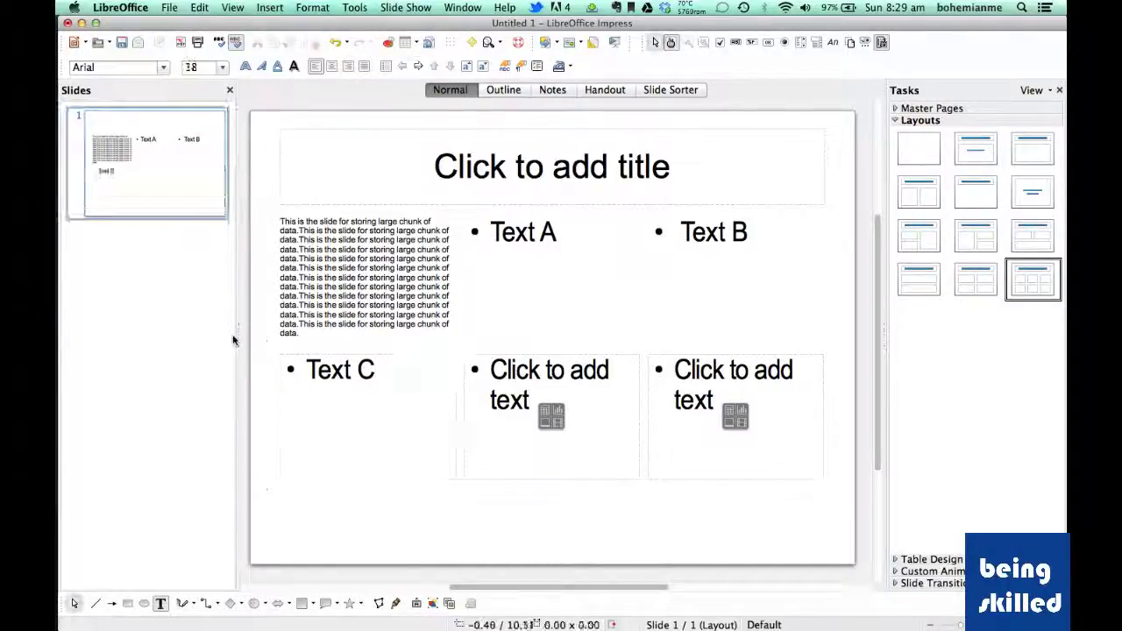
# Add two new slides from the Slides pane context menu.
pyautogui.rightClick(201, 311)
pyautogui.click(201, 311)
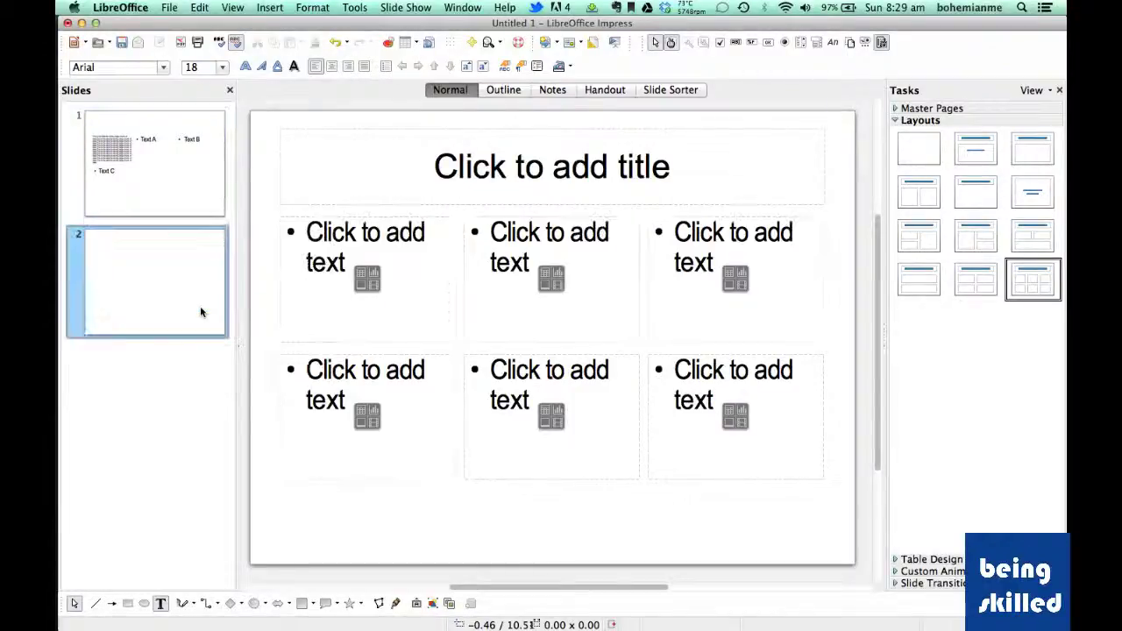
pyautogui.rightClick(184, 375)
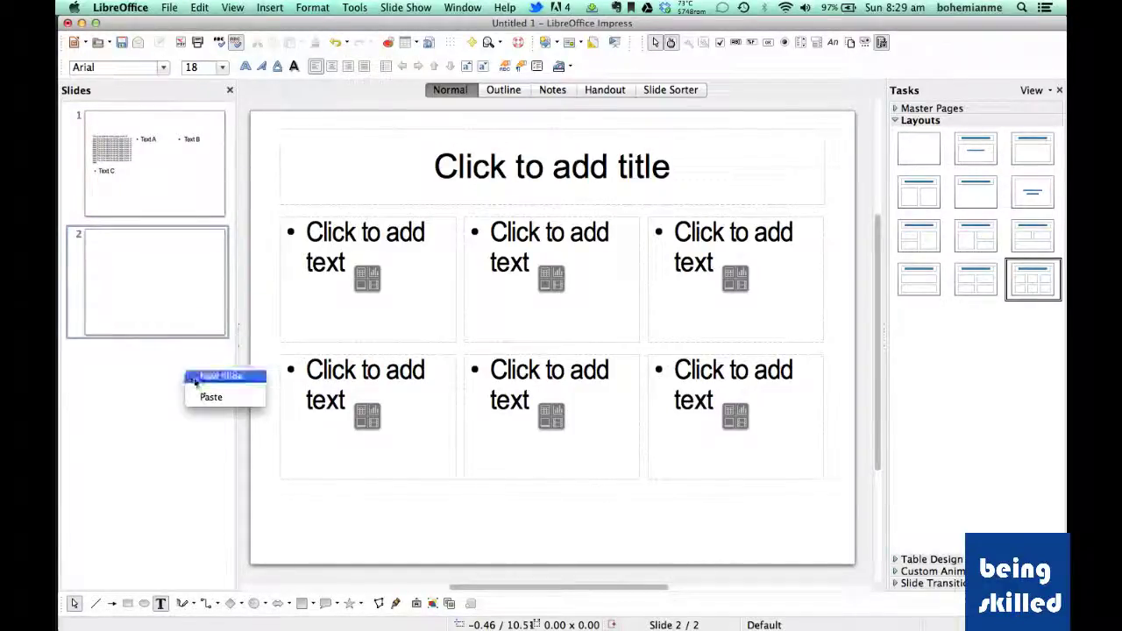
pyautogui.click(206, 376)
# Give slide 2 the Title Only layout and slide 3 the Title, 2 Content and Content layout.
pyautogui.click(163, 263)
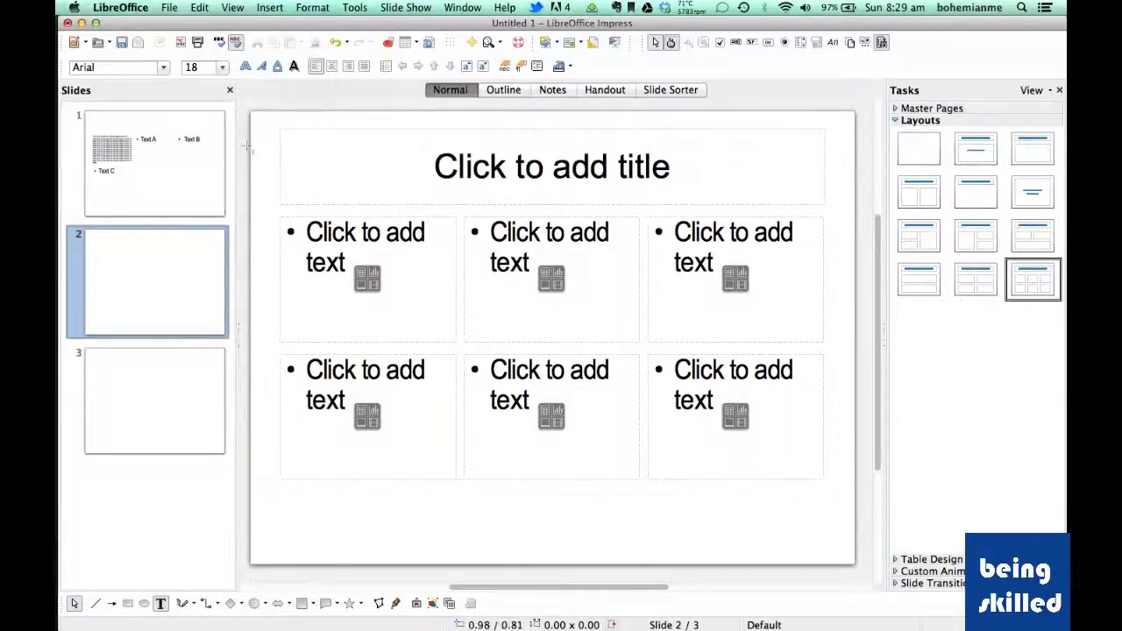
pyautogui.click(154, 204)
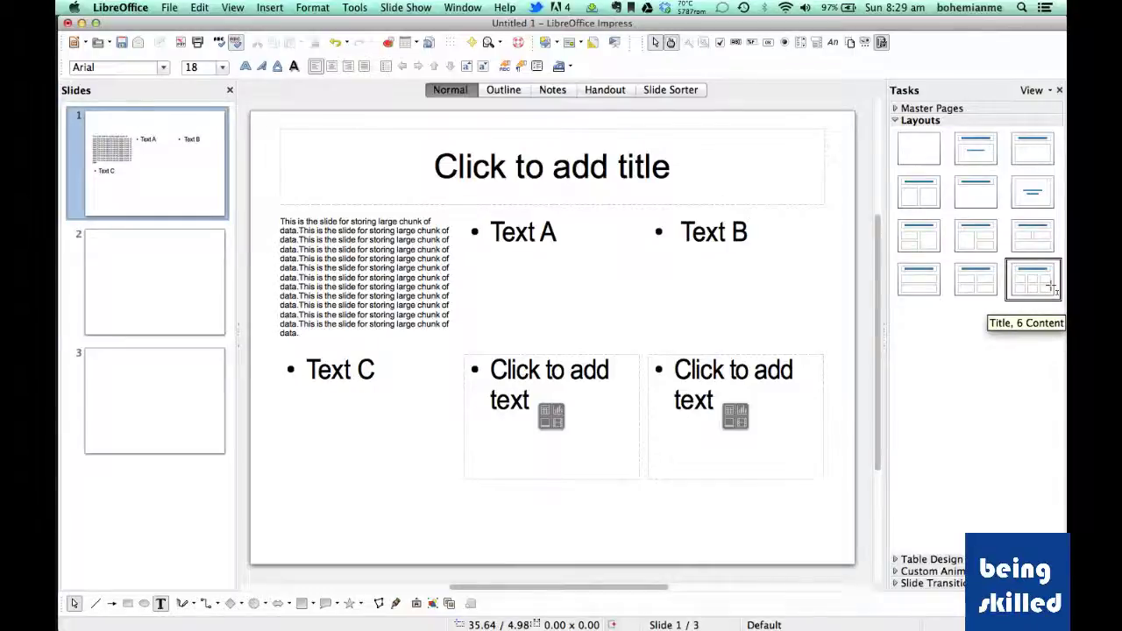
pyautogui.click(203, 244)
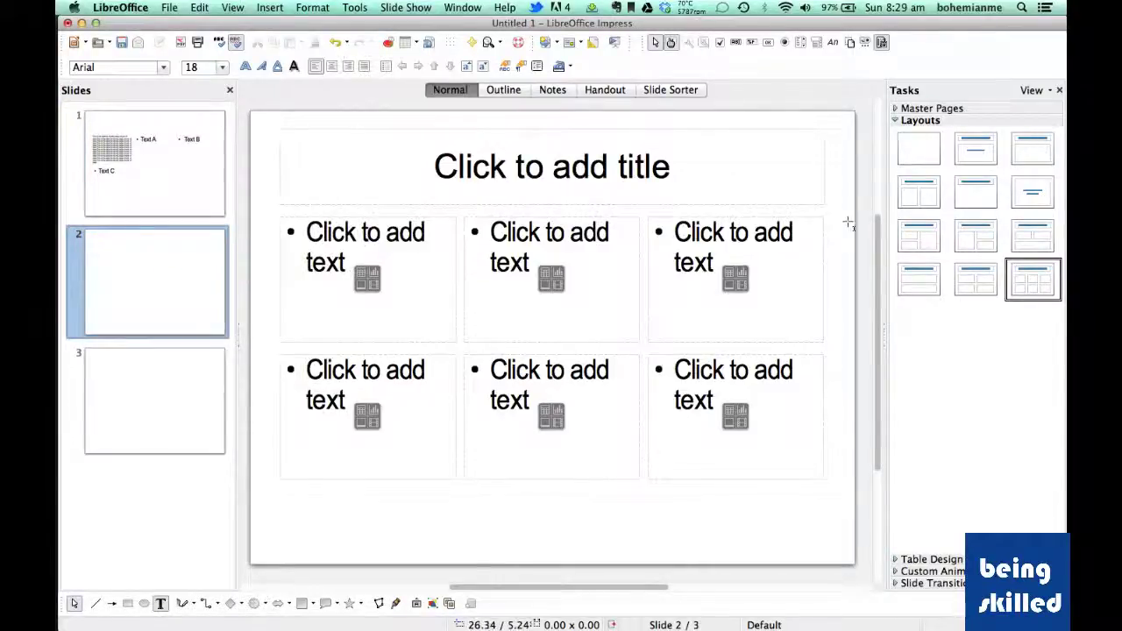
pyautogui.click(982, 198)
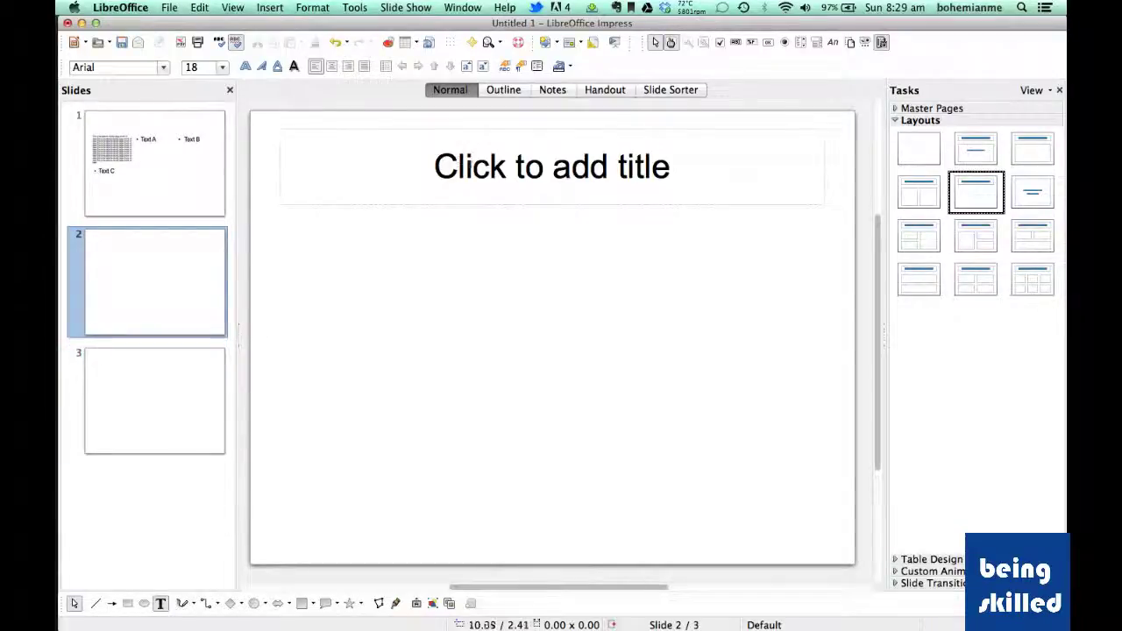
pyautogui.click(184, 387)
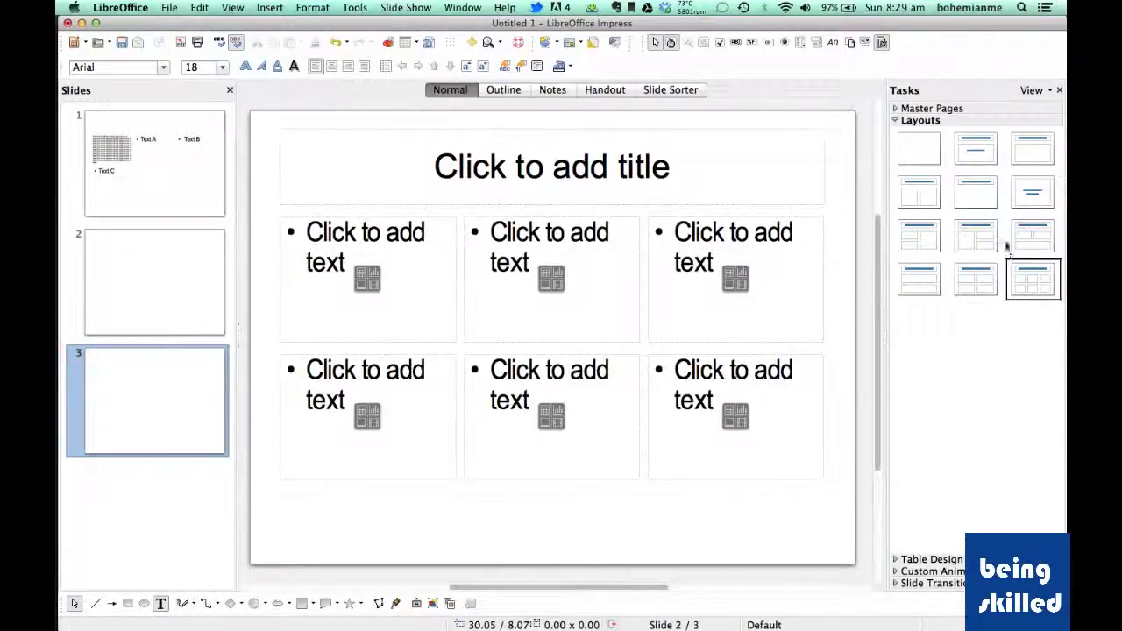
pyautogui.click(916, 234)
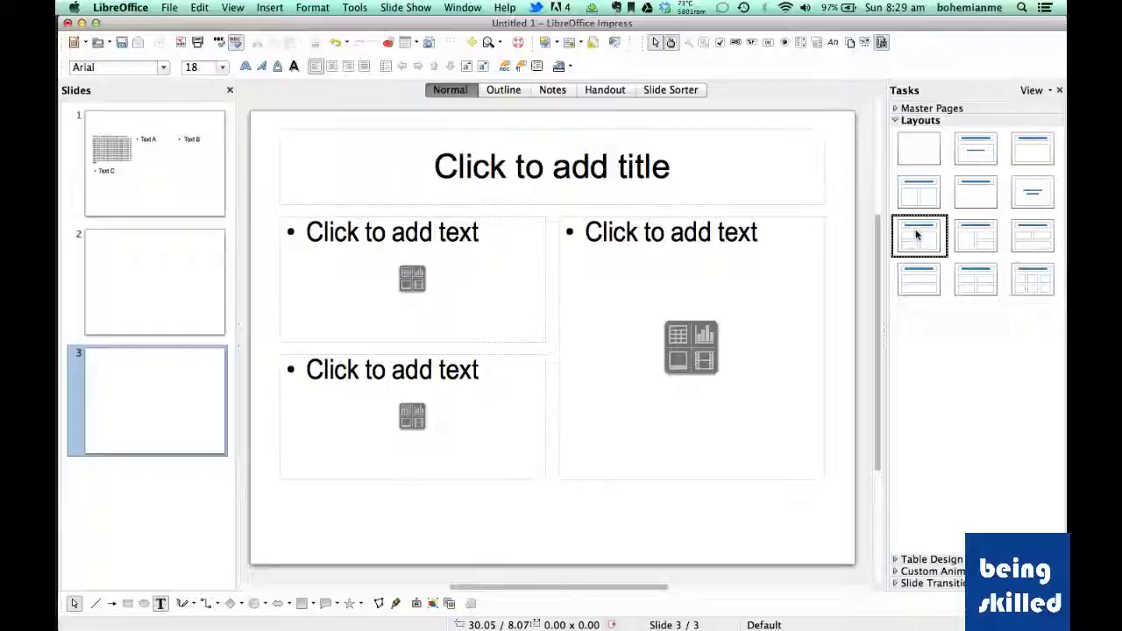
# Add a fourth slide using the Centered Text layout.
pyautogui.rightClick(187, 502)
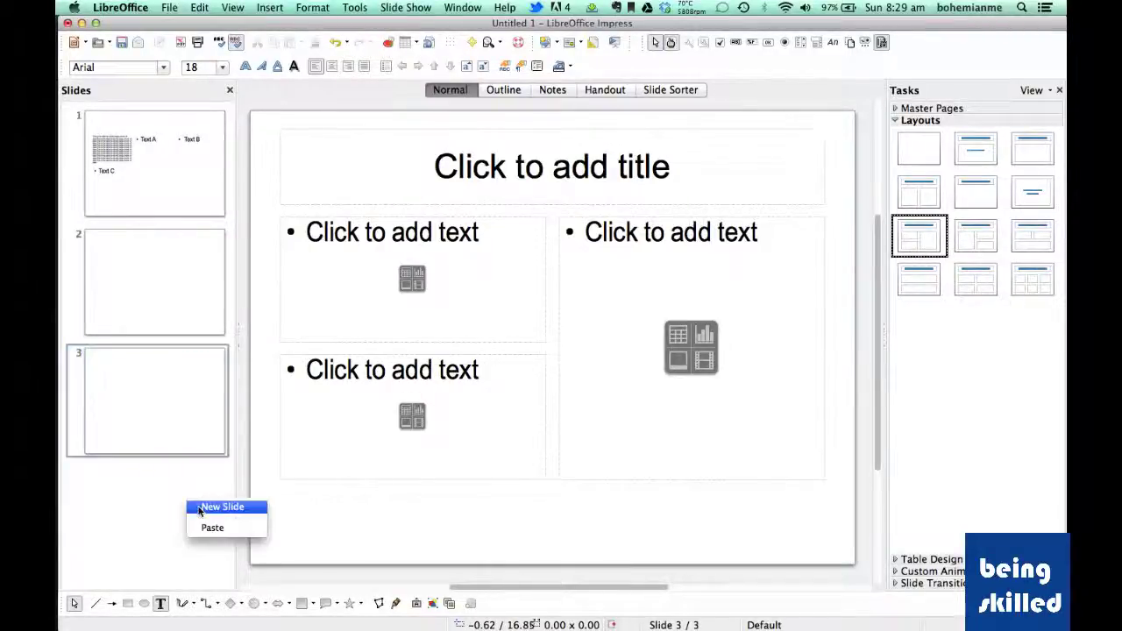
pyautogui.click(219, 508)
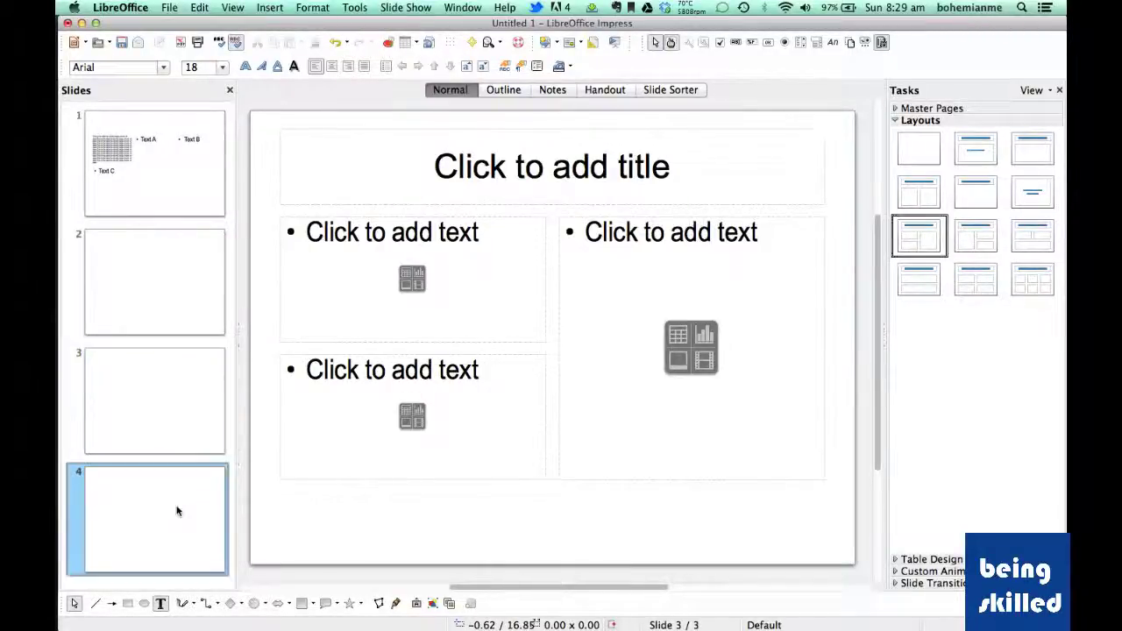
pyautogui.click(1052, 189)
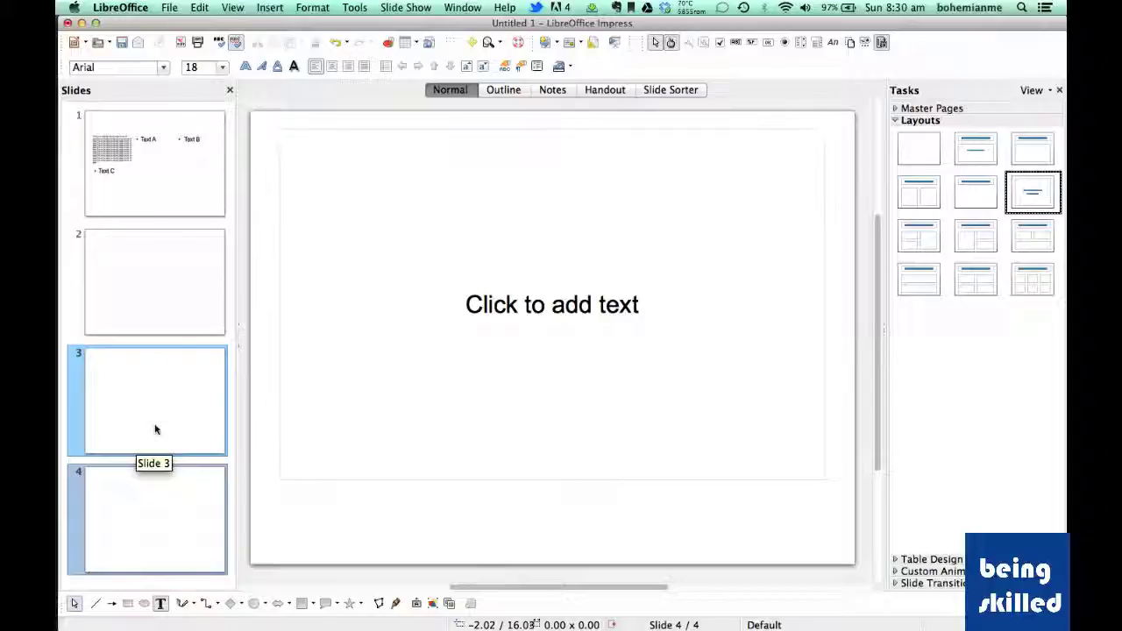
pyautogui.click(159, 333)
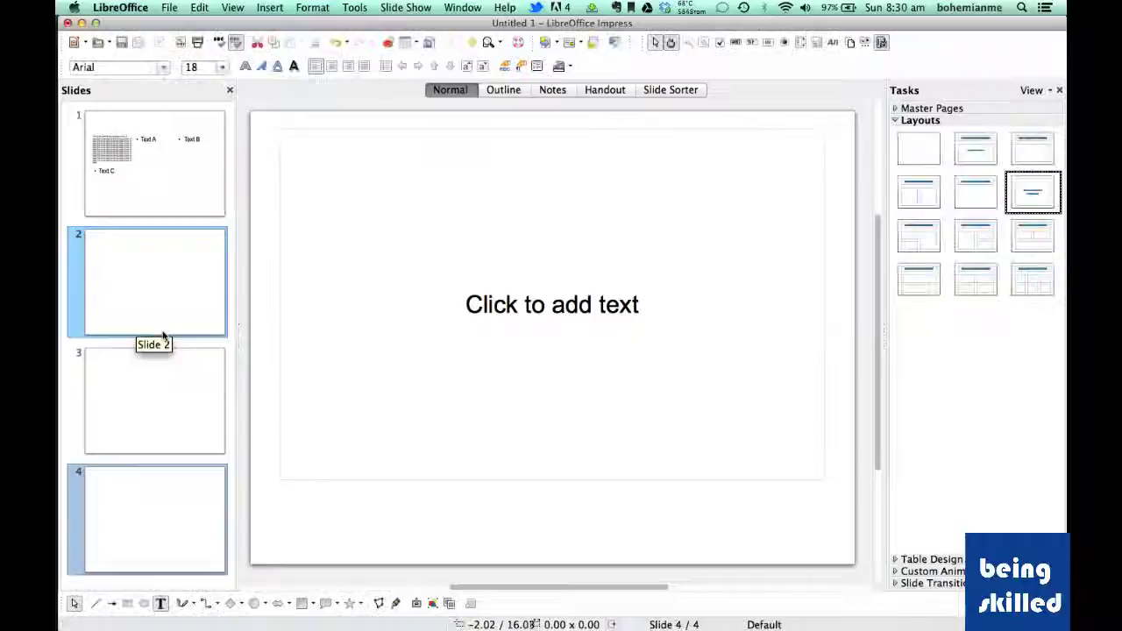